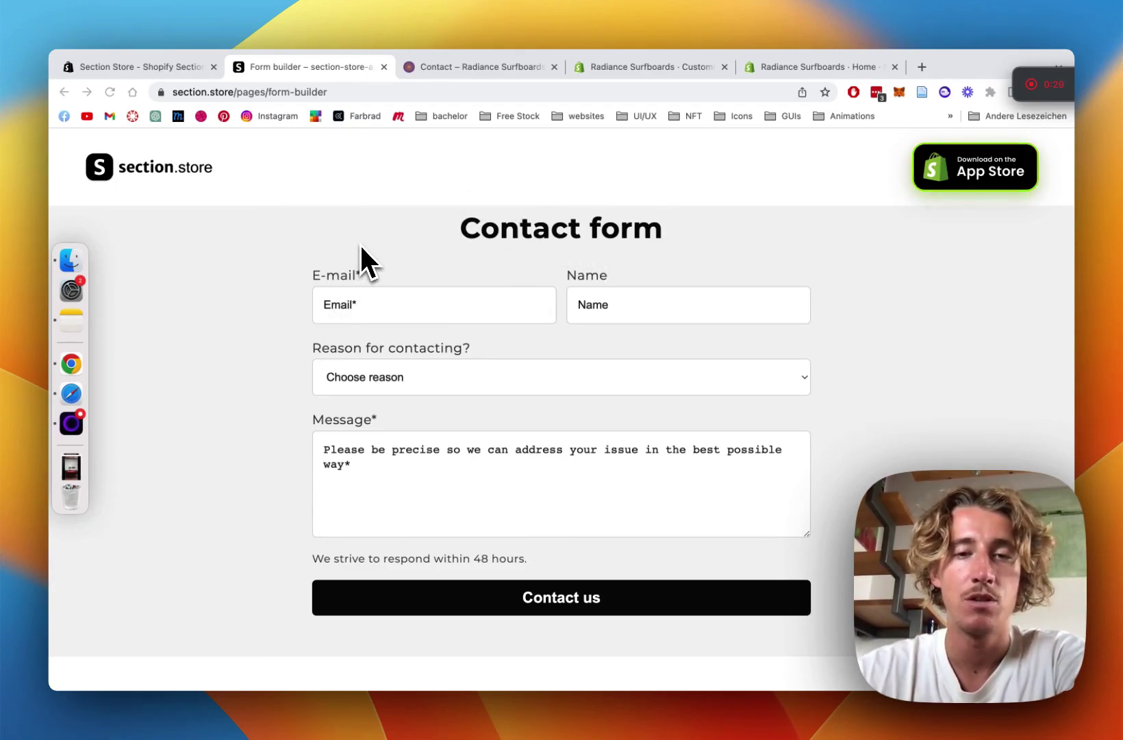
# View the Radiance Surfboards contact page and scroll down to its current contact form
pyautogui.click(445, 69)
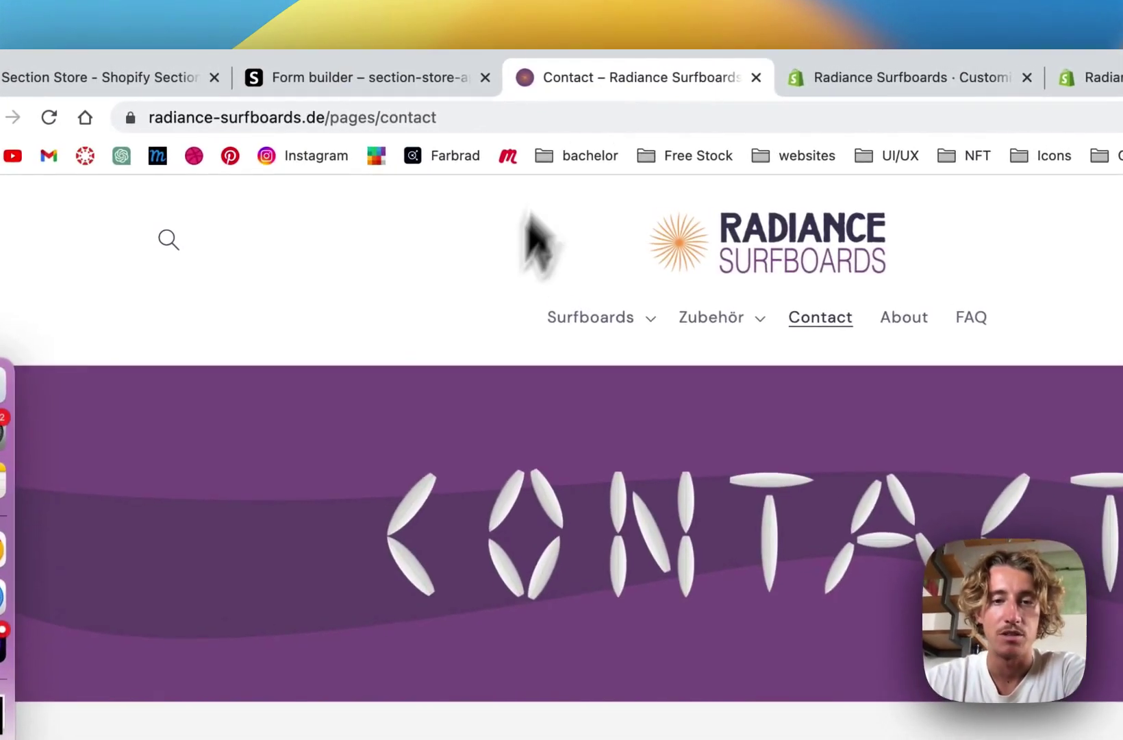
pyautogui.scroll(-5, 401, 327)
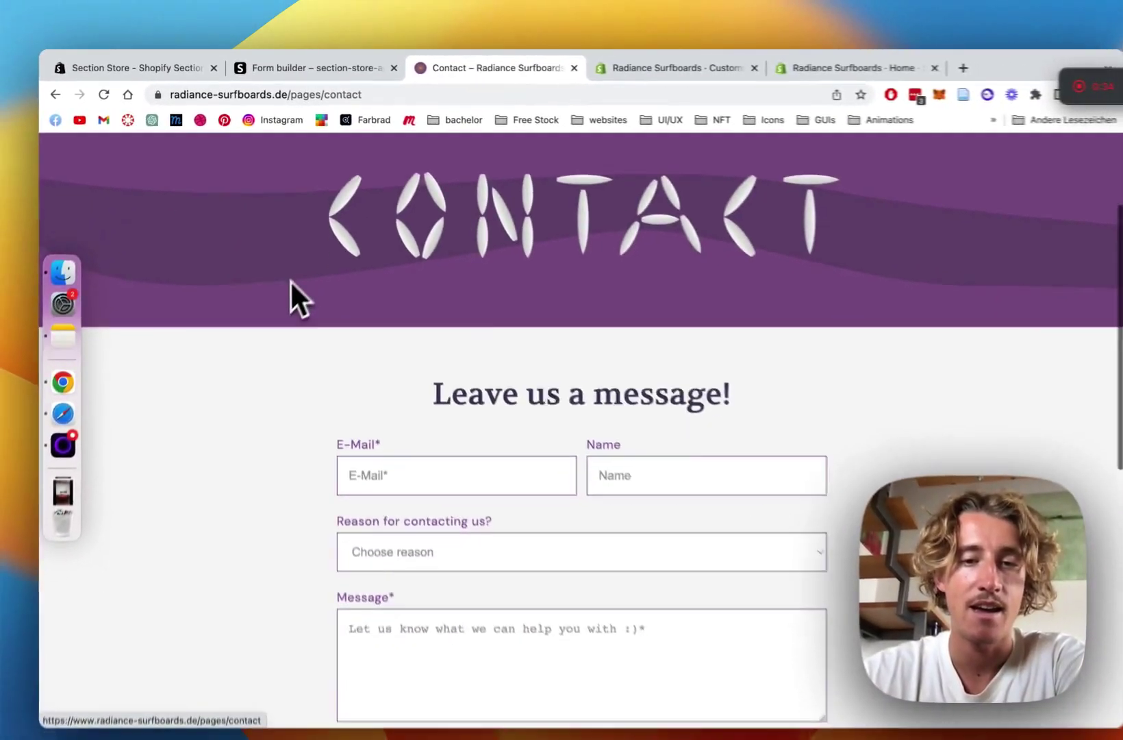
pyautogui.scroll(-3, 281, 294)
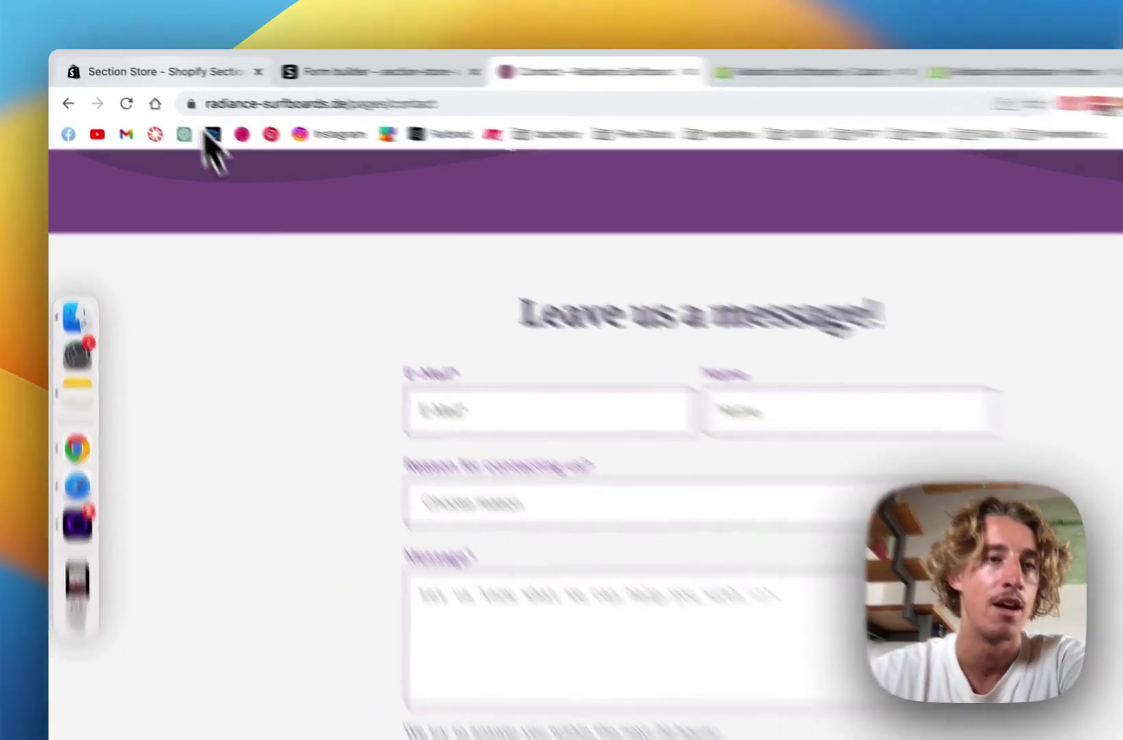
pyautogui.click(147, 66)
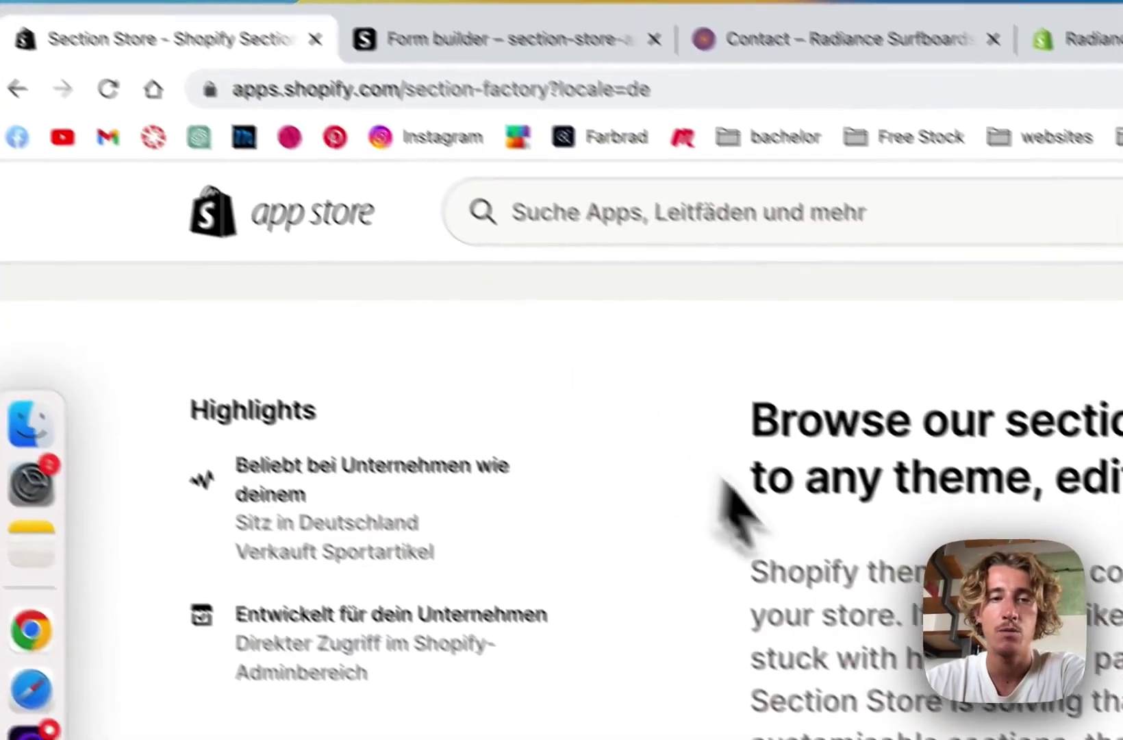
pyautogui.scroll(8, 736, 510)
pyautogui.scroll(-1, 627, 425)
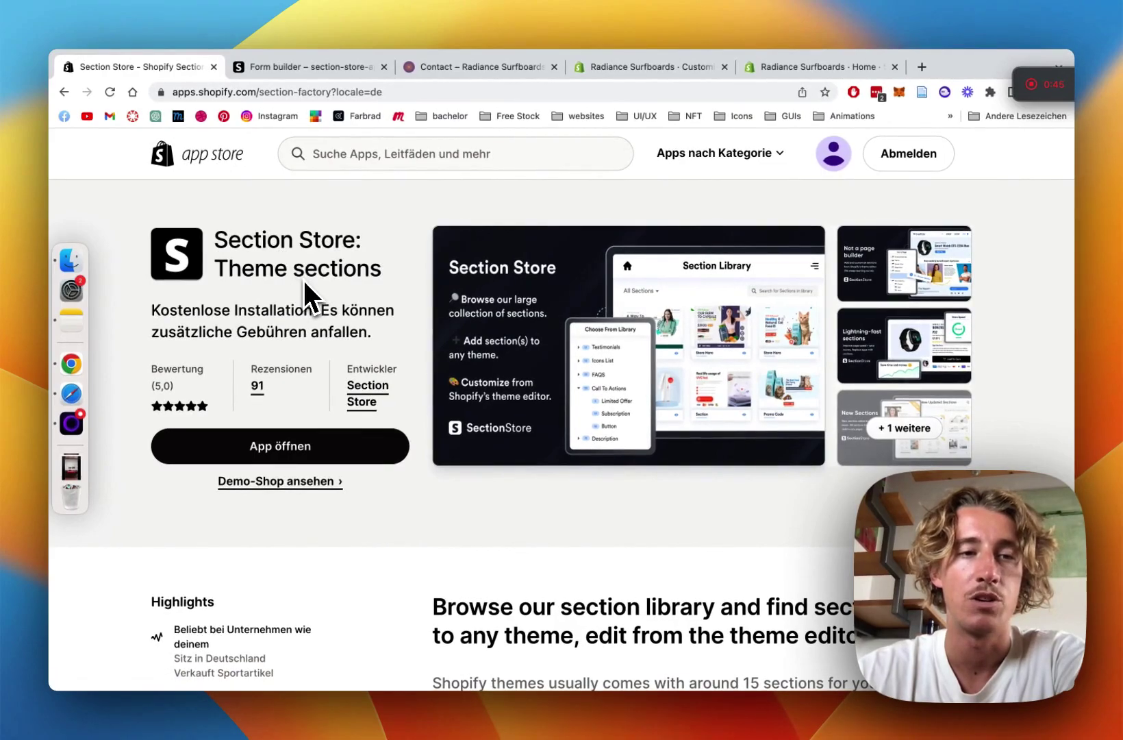
pyautogui.scroll(-1, 315, 269)
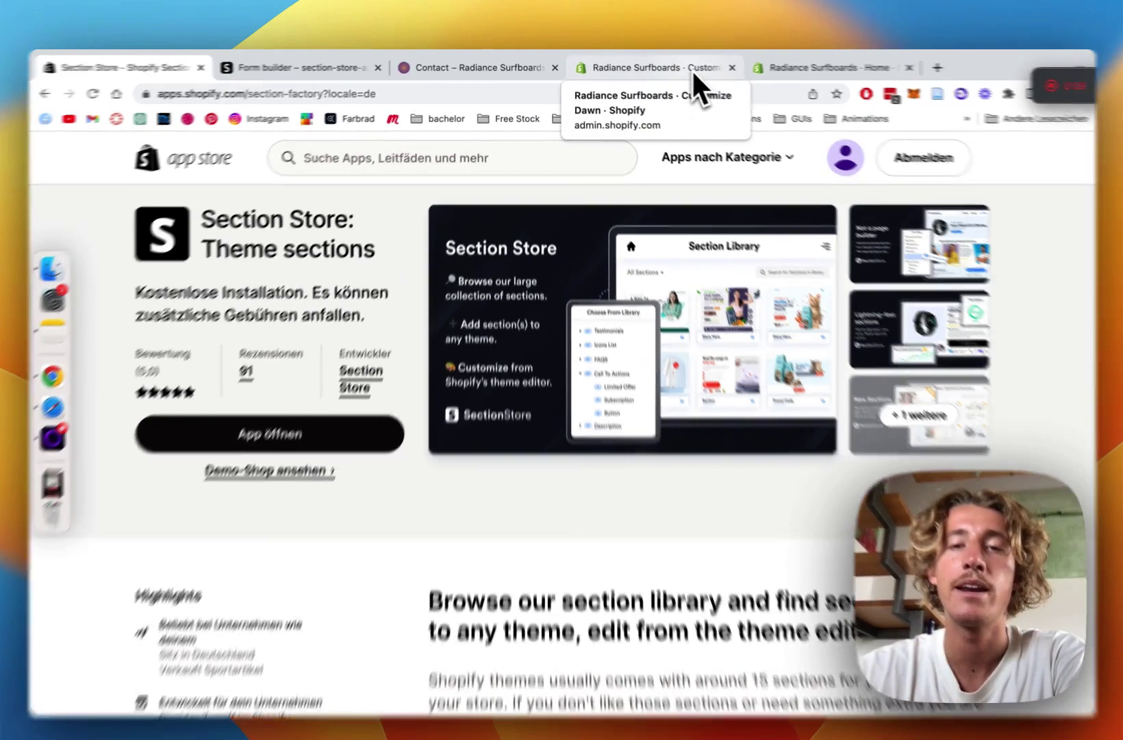
# Open the Section Store app from the Shopify admin's installed apps
pyautogui.click(691, 68)
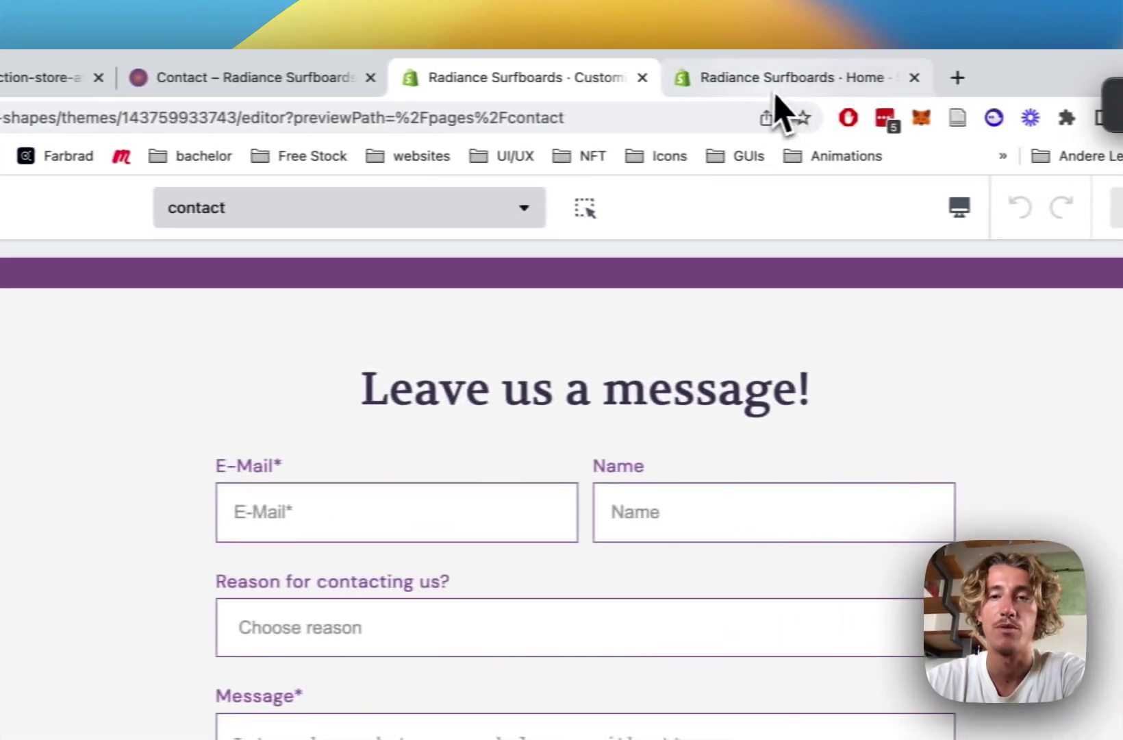
pyautogui.click(959, 81)
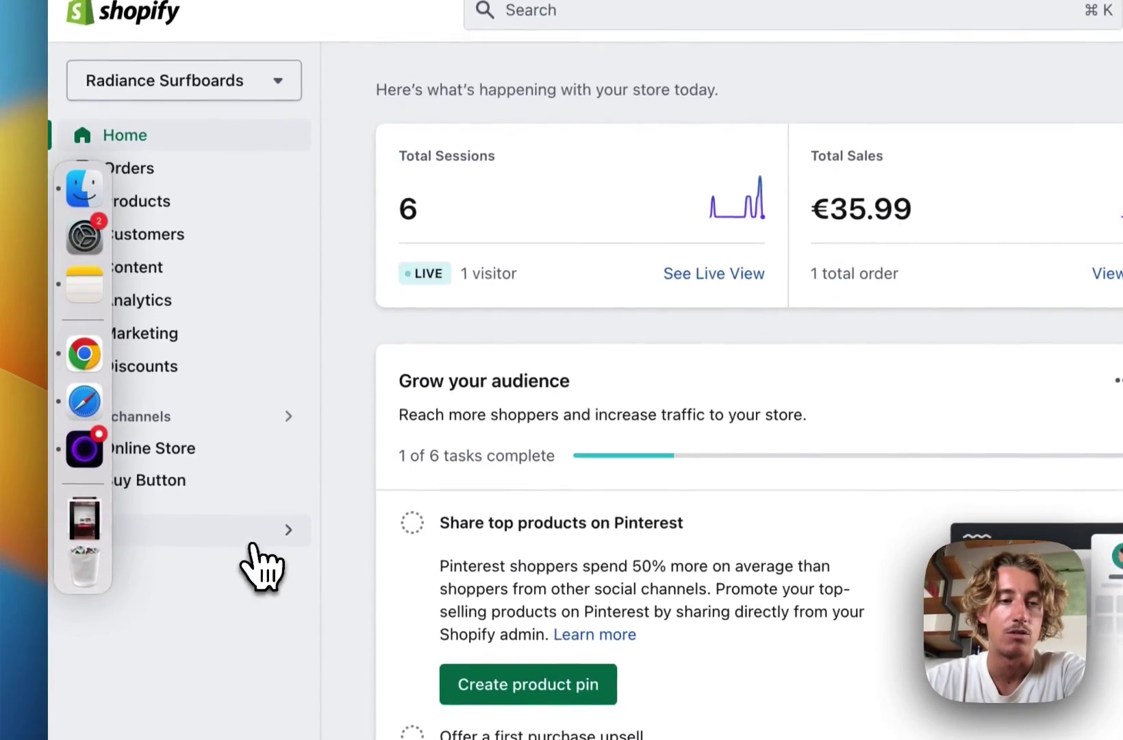
pyautogui.click(248, 582)
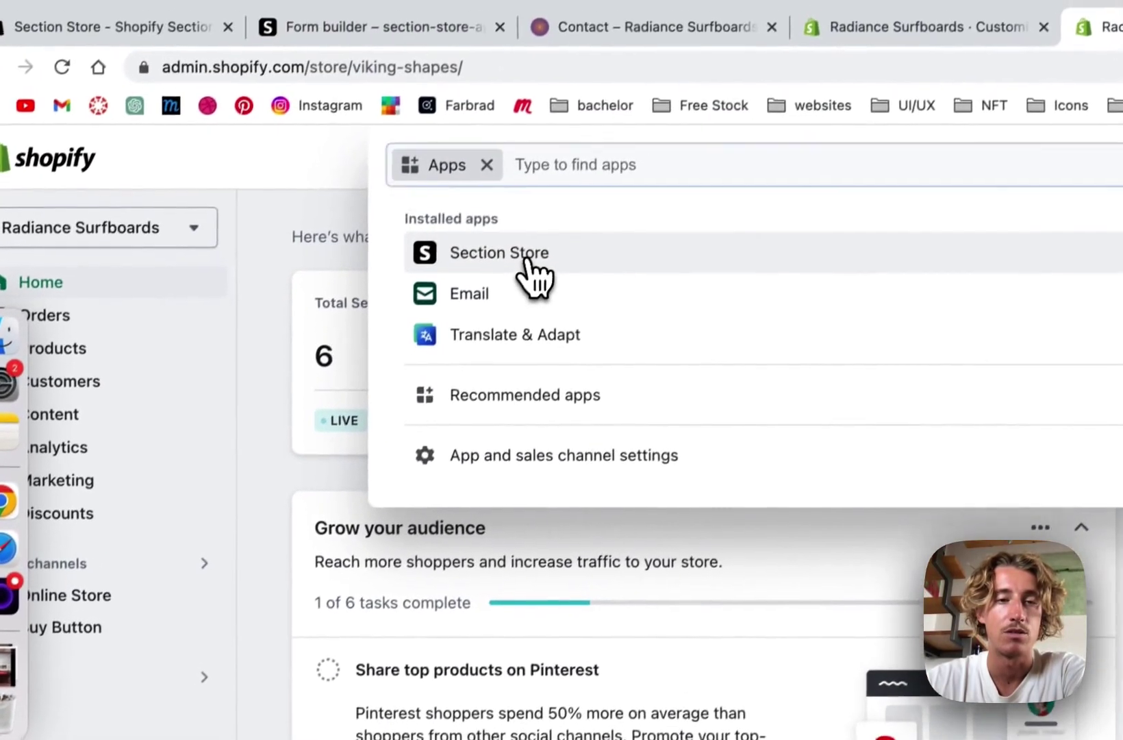
pyautogui.click(575, 155)
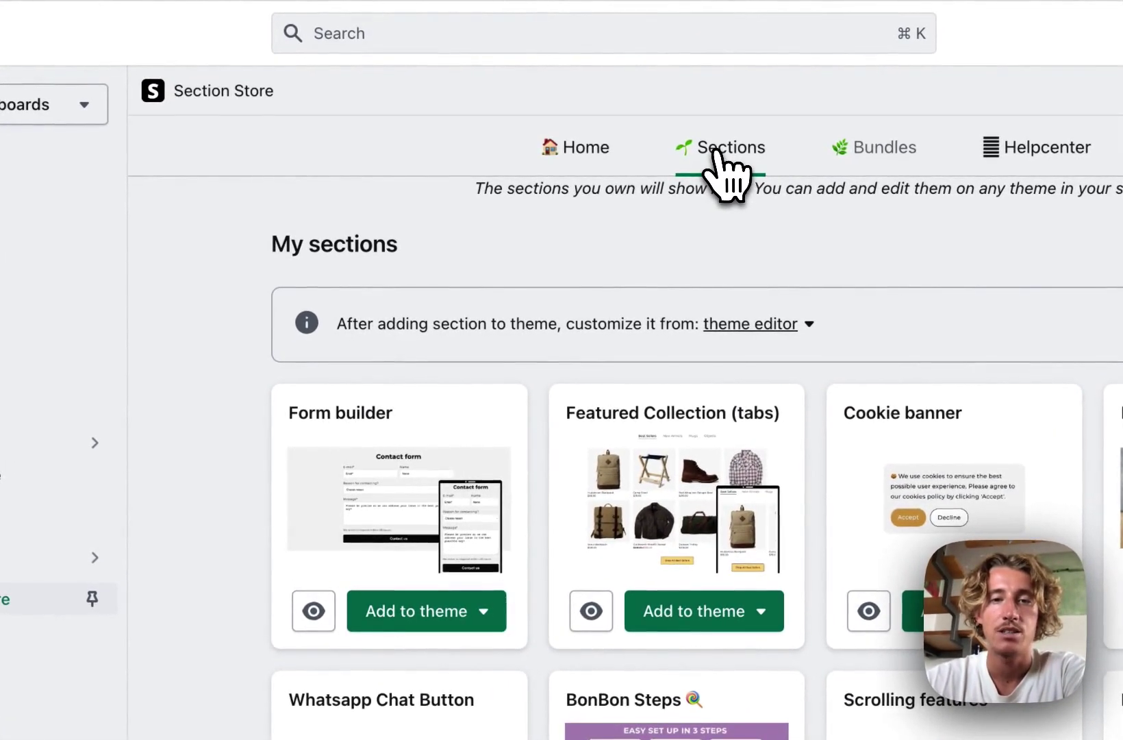
# Search the Sections catalogue for 'form' and review the $9 Form builder details page
pyautogui.click(716, 157)
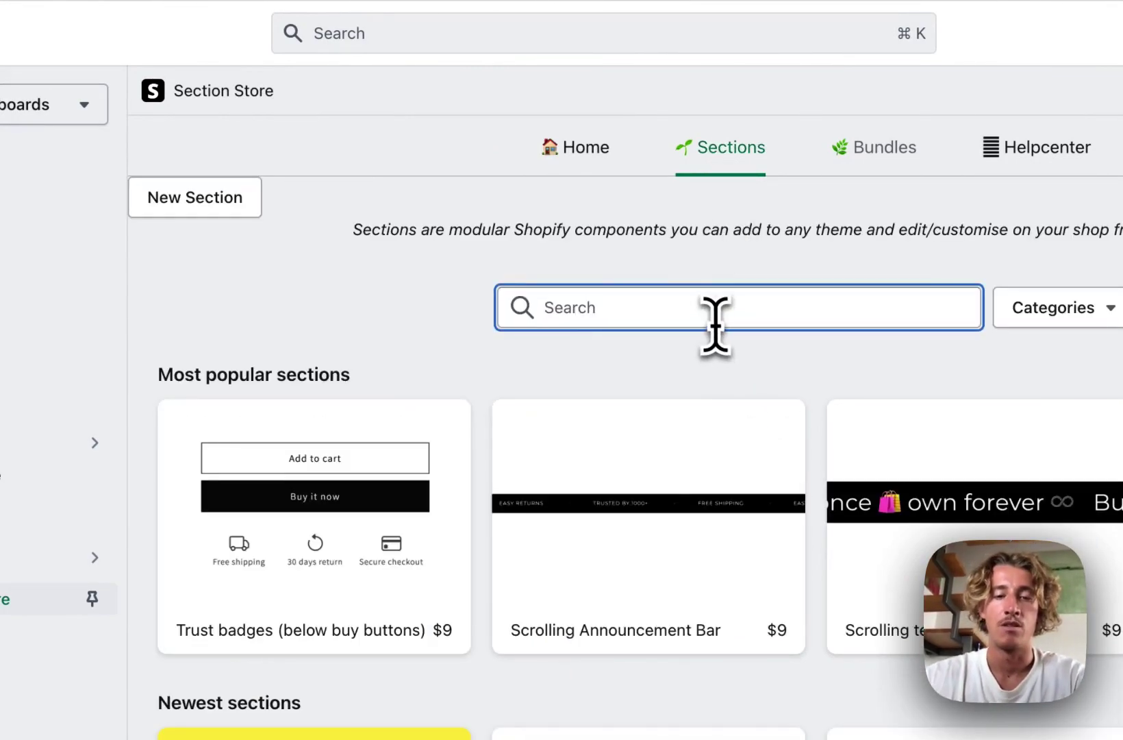
pyautogui.write('for')
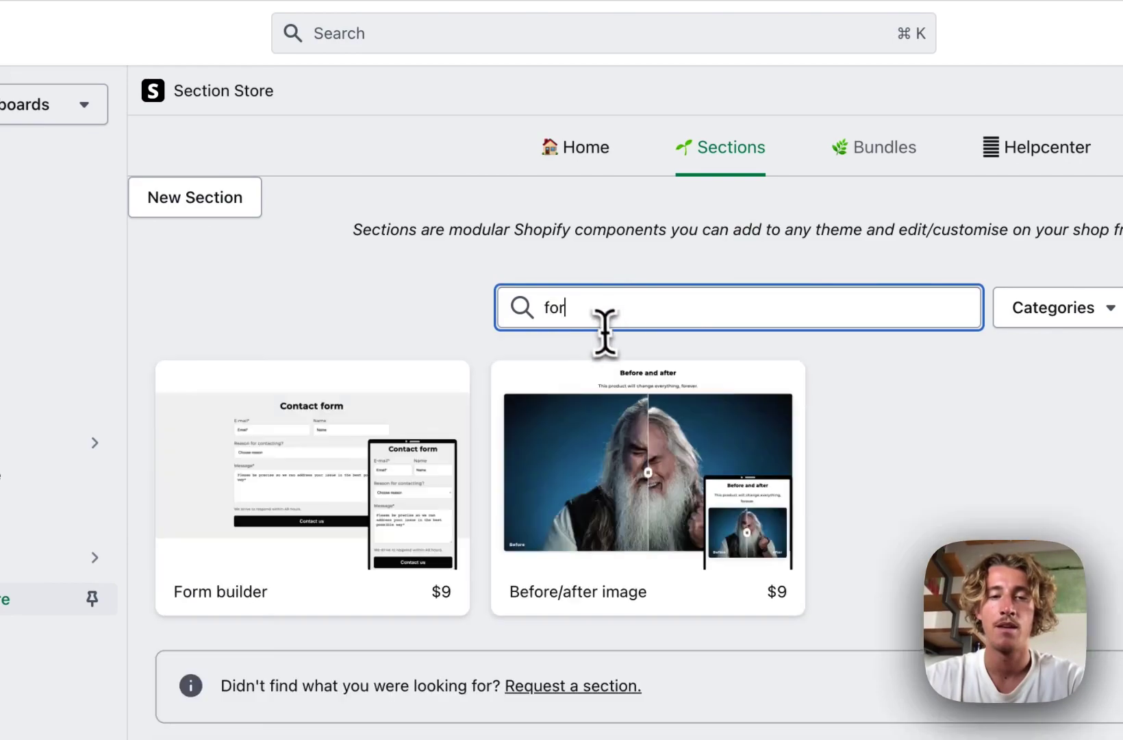
pyautogui.write('m')
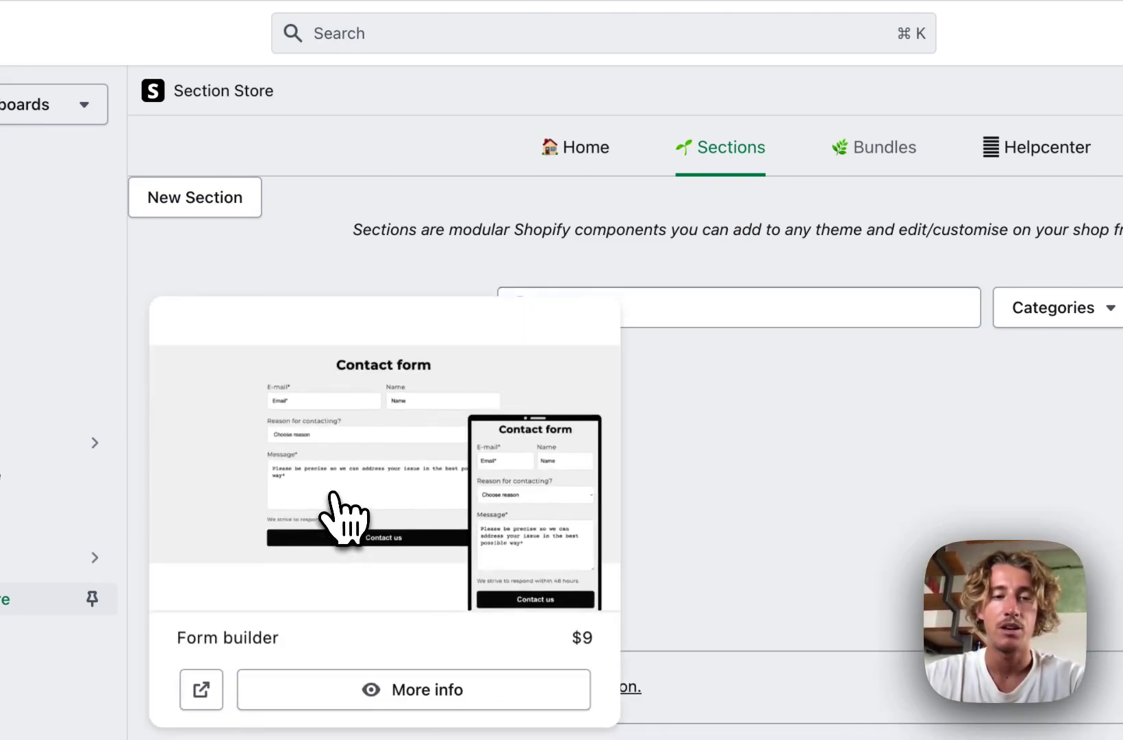
pyautogui.click(343, 518)
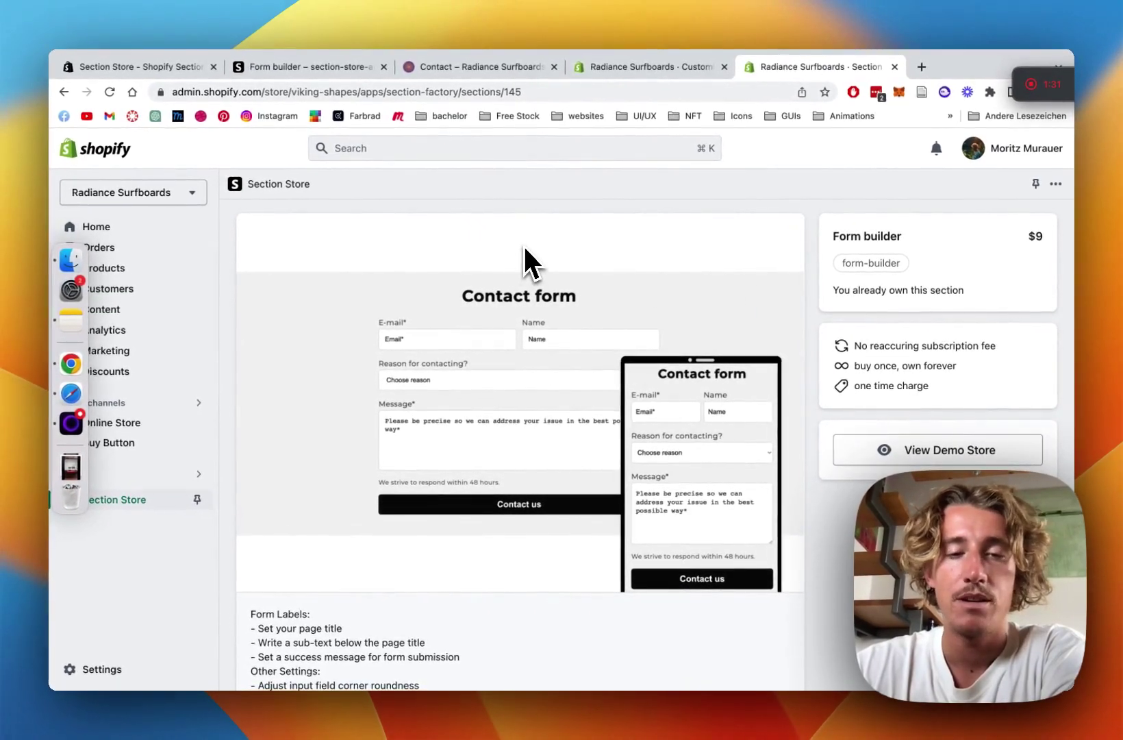
pyautogui.scroll(1, 526, 249)
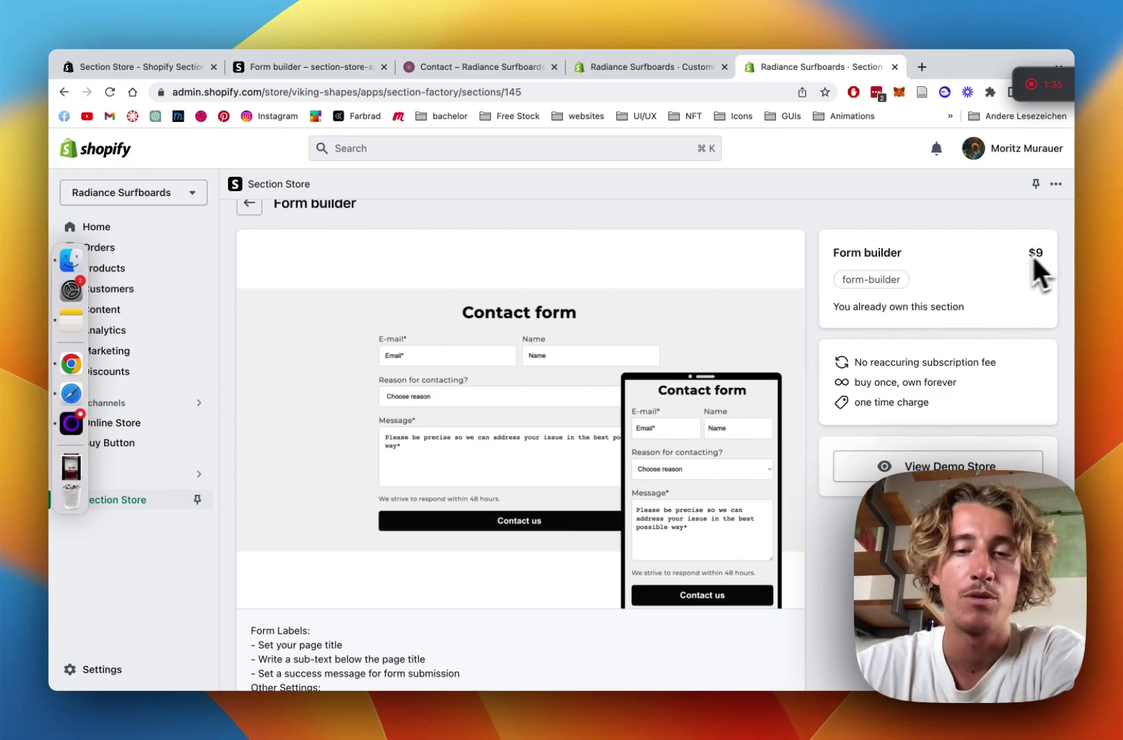
pyautogui.scroll(-3, 808, 299)
pyautogui.scroll(3, 808, 299)
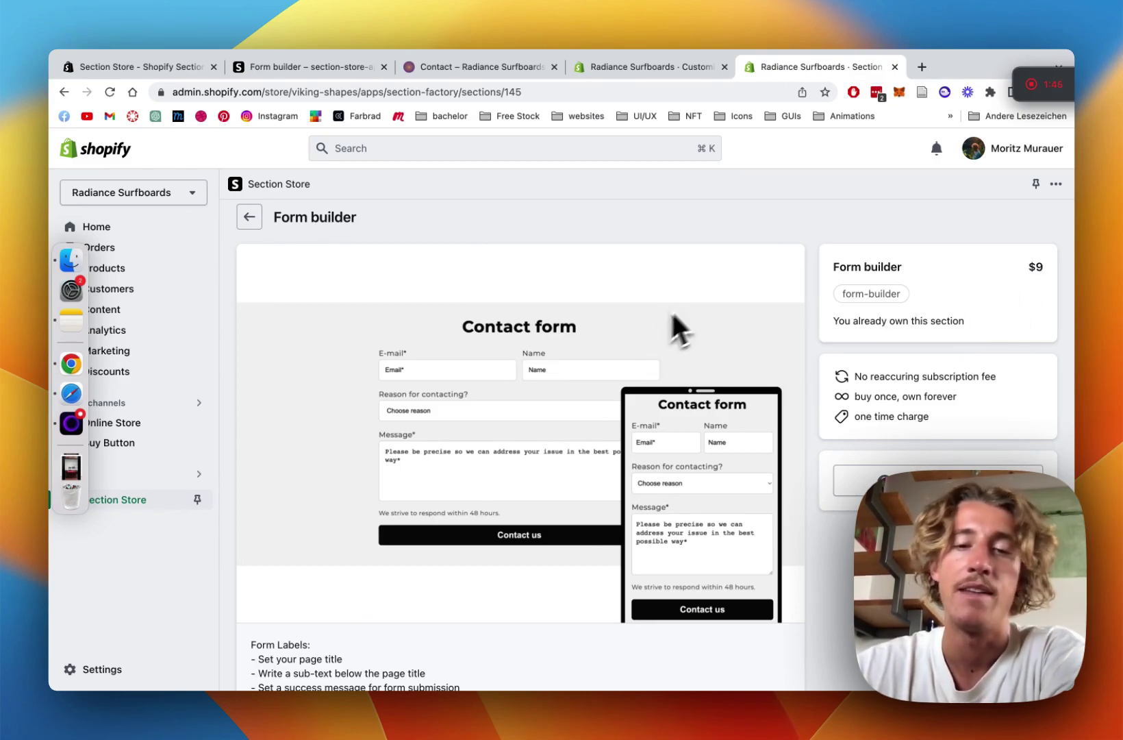
pyautogui.scroll(-1, 699, 299)
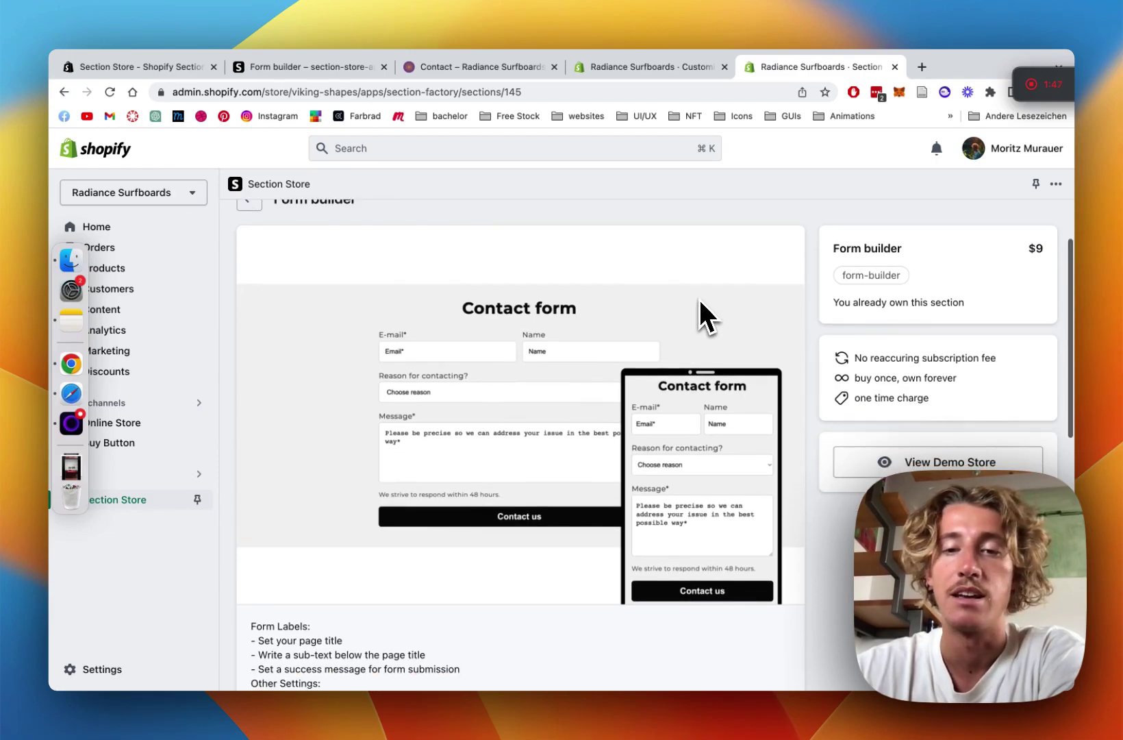
pyautogui.scroll(1, 699, 299)
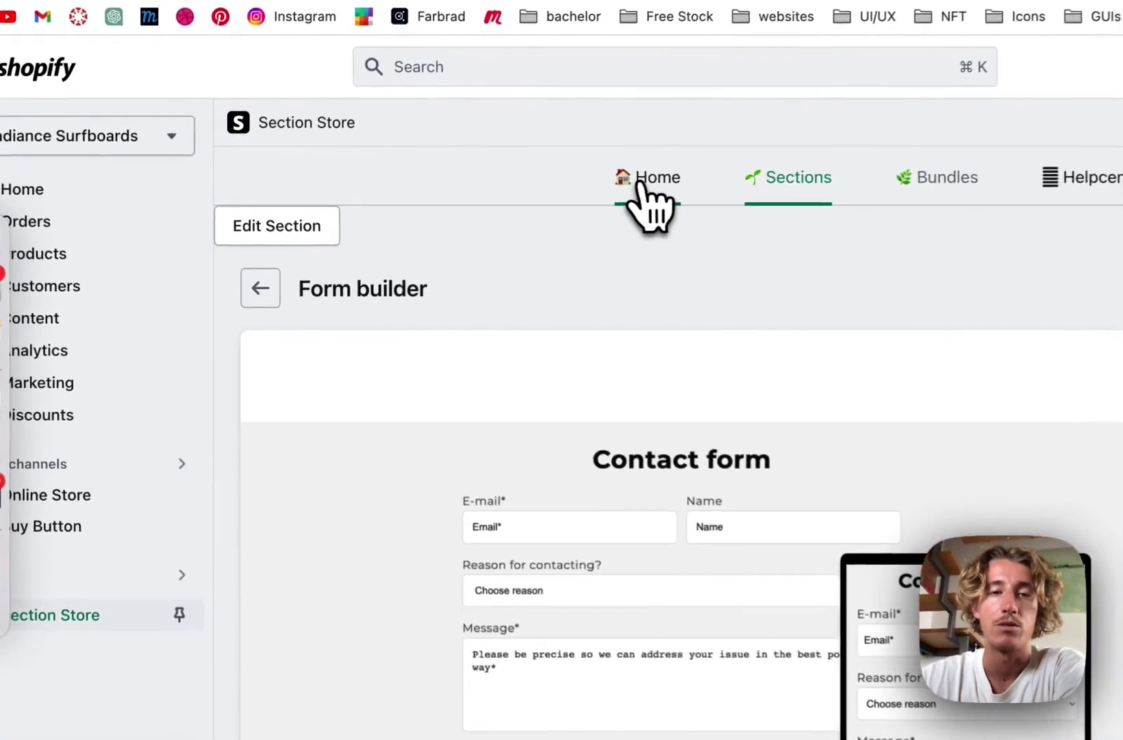
# Return to Section Store Home and check which themes Form builder can be added to
pyautogui.click(646, 182)
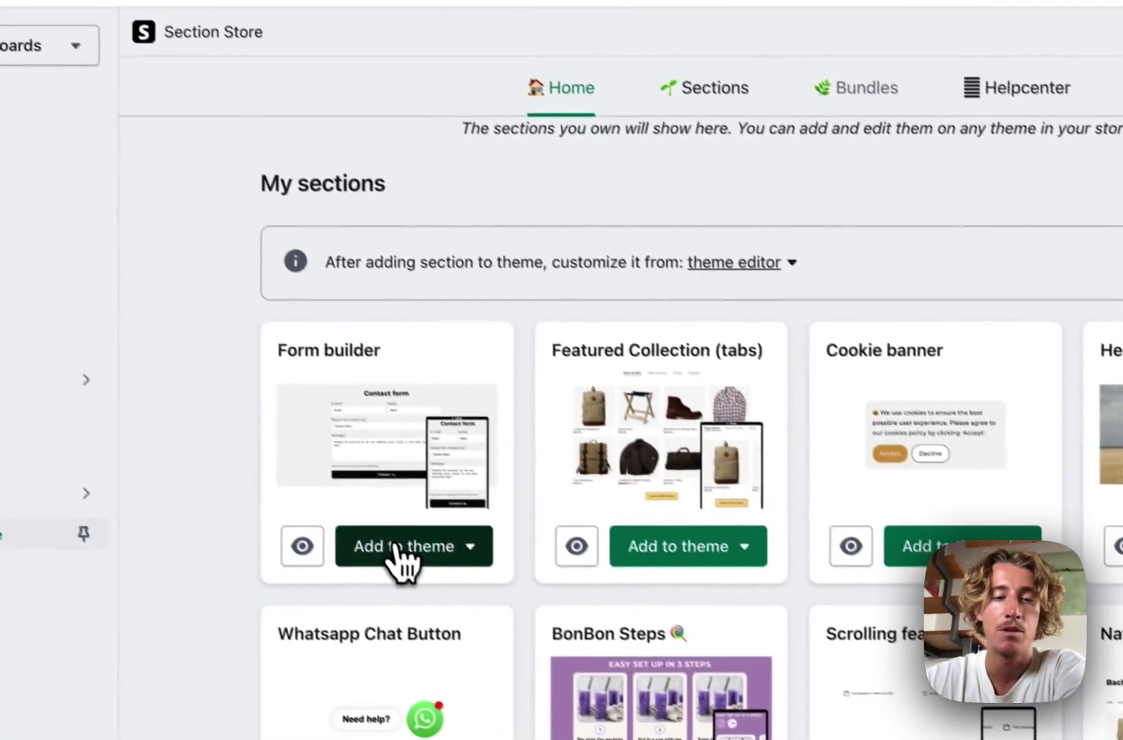
pyautogui.click(500, 633)
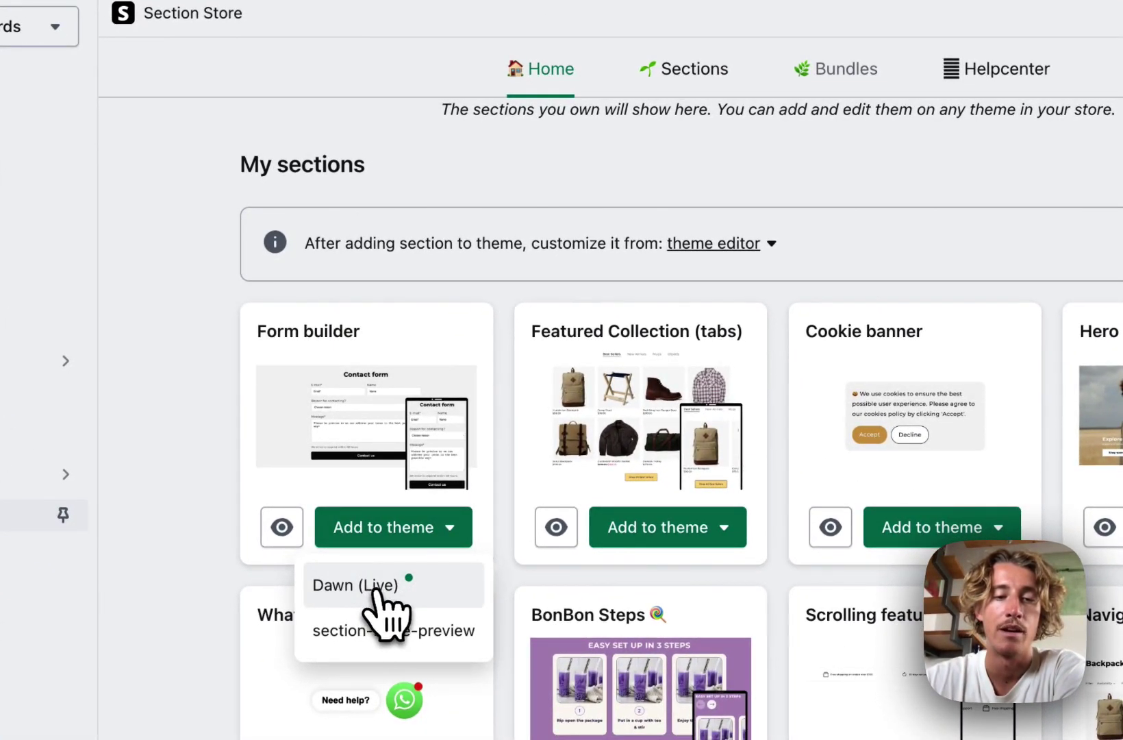
pyautogui.click(729, 193)
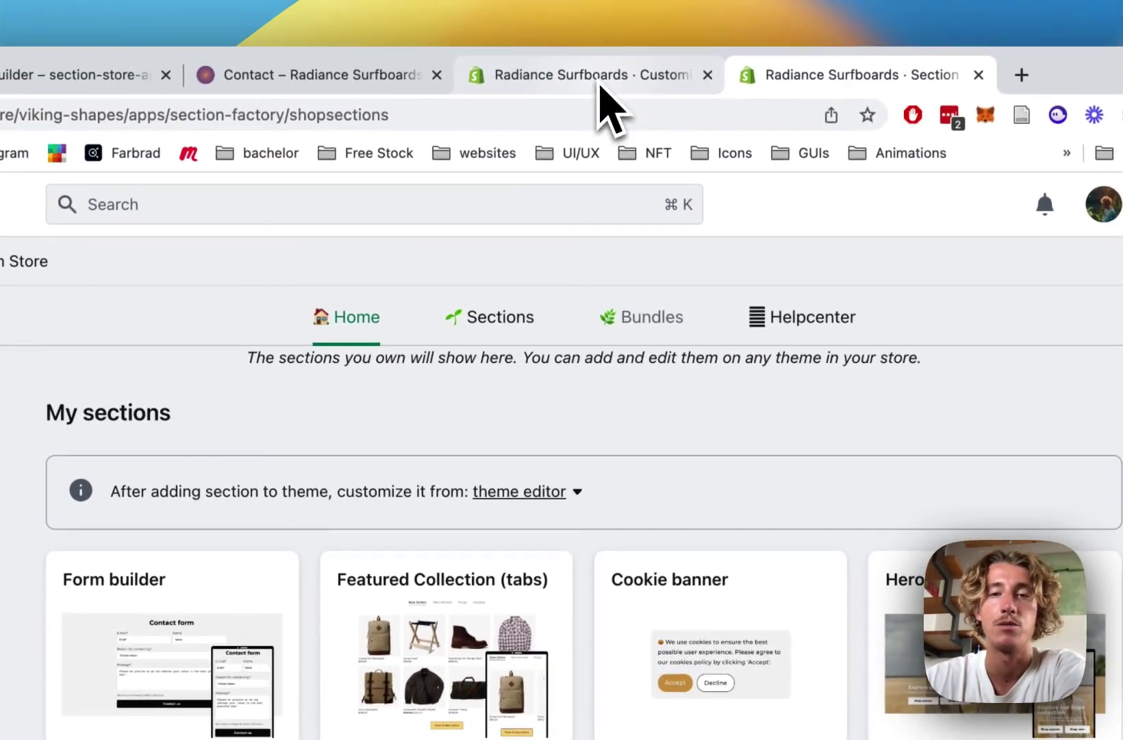
# Hide the existing SS - Form builder section and add a new SS - Form Builder to the contact template
pyautogui.click(598, 86)
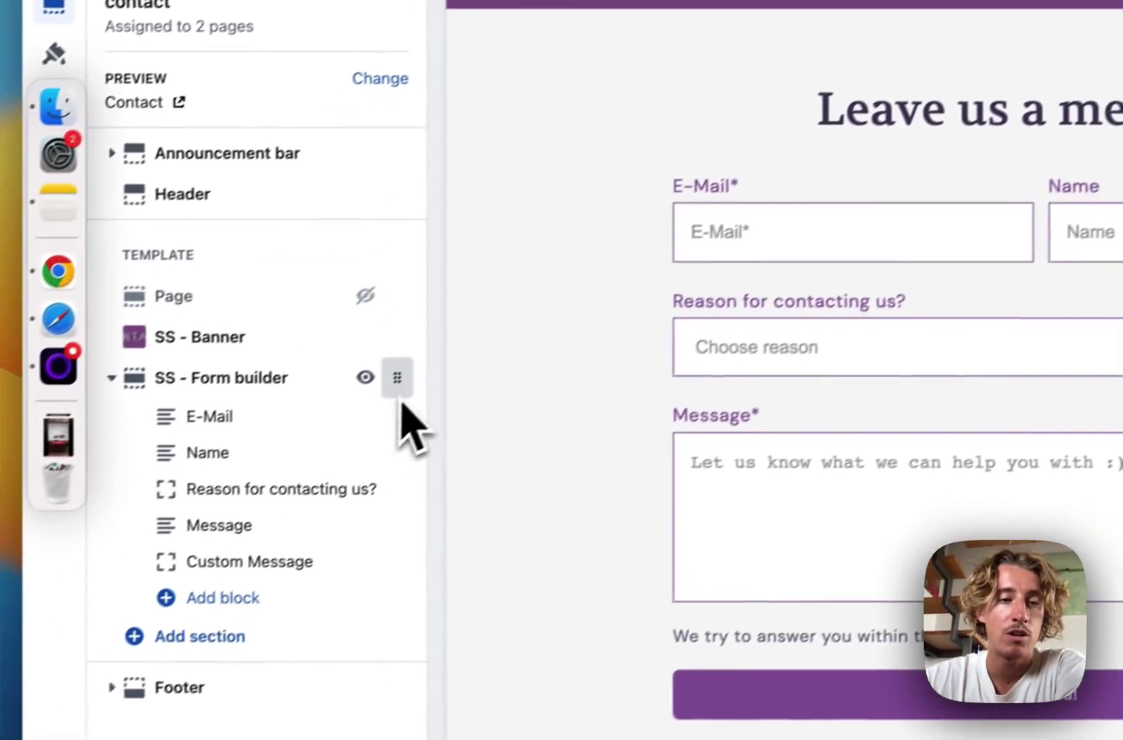
pyautogui.click(366, 378)
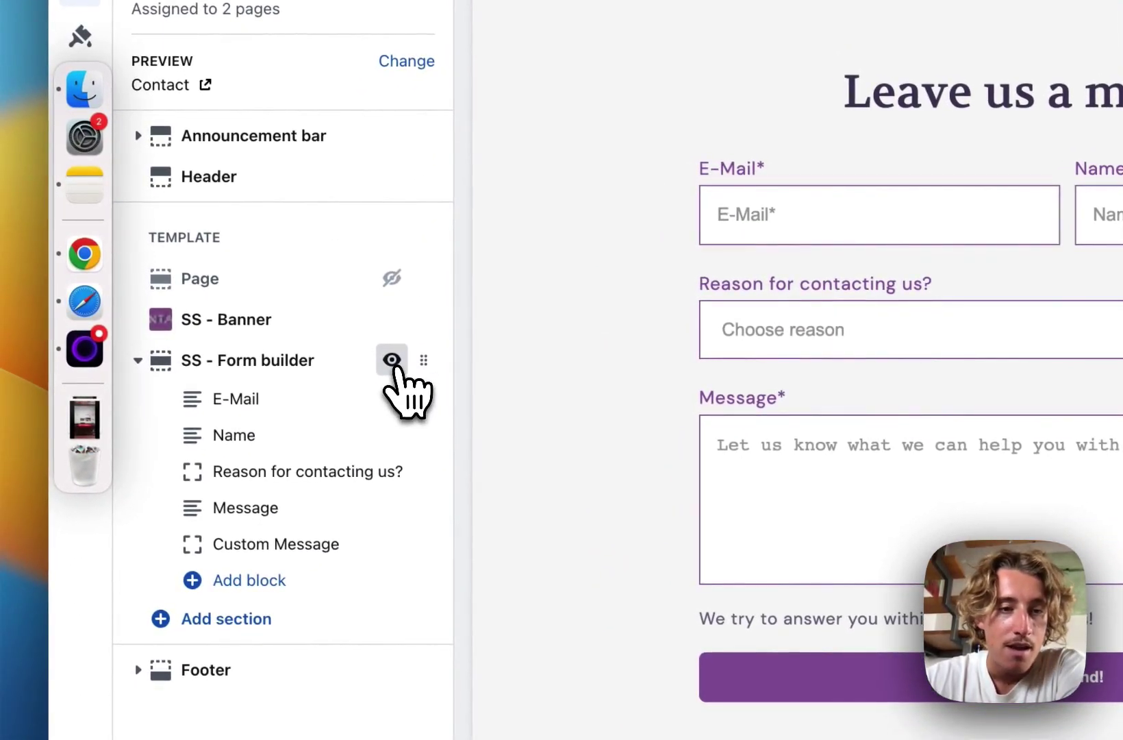
pyautogui.click(269, 626)
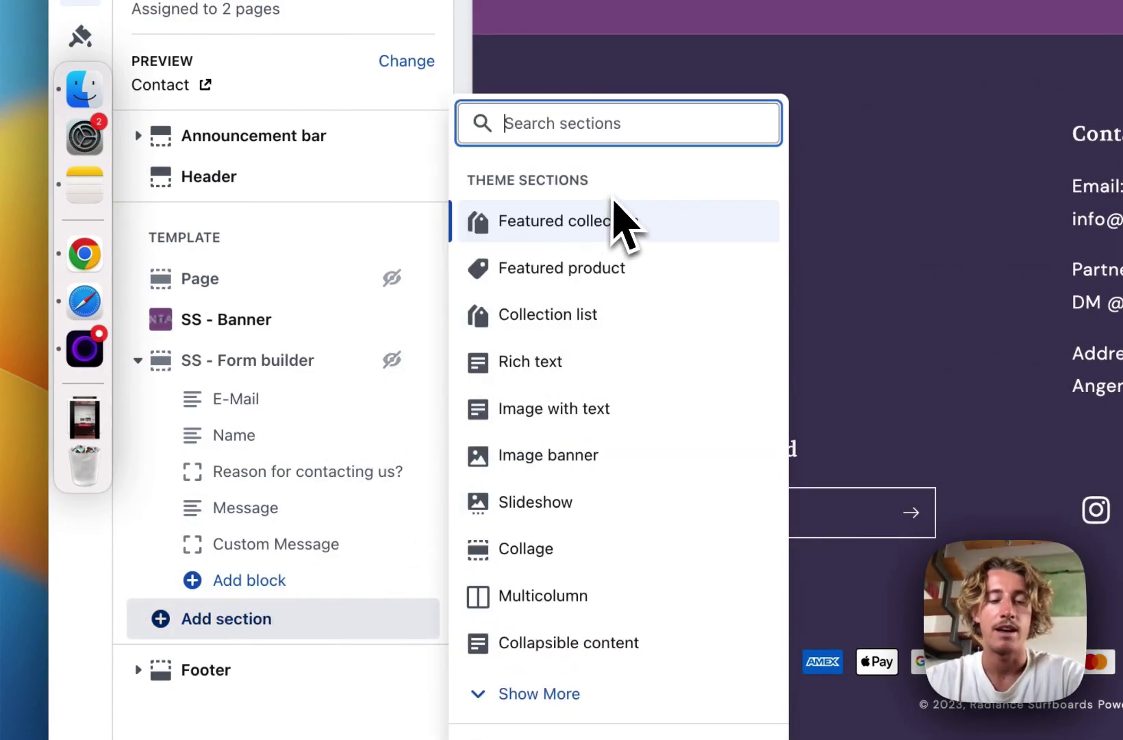
pyautogui.write('form buil')
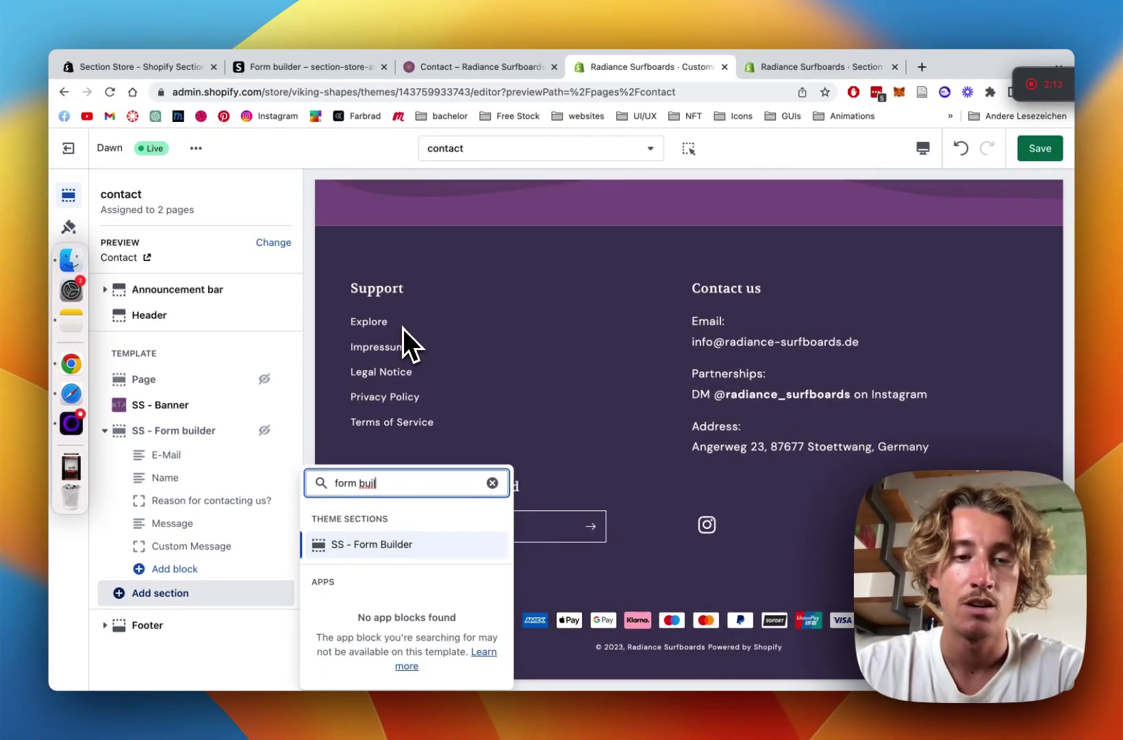
pyautogui.click(367, 545)
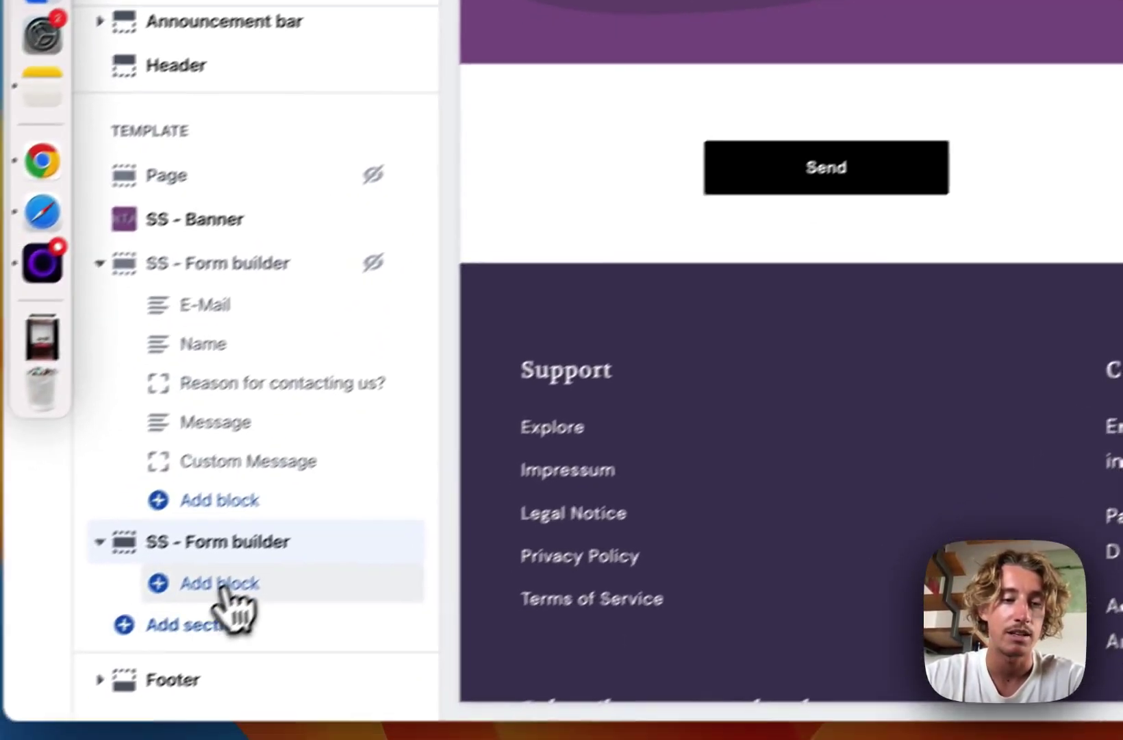
# Add Text Field (Oneline), Text Field (Multiline), Dropdown Box, Custom Message and another Oneline block to the new form
pyautogui.click(222, 582)
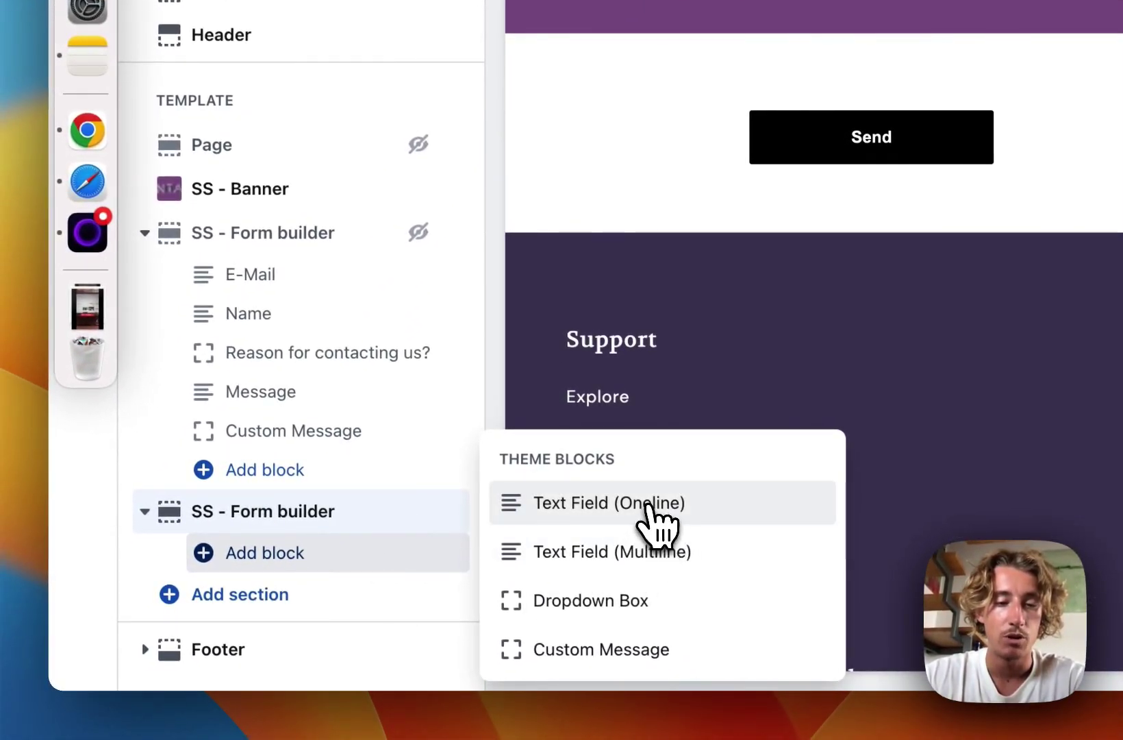
pyautogui.click(647, 507)
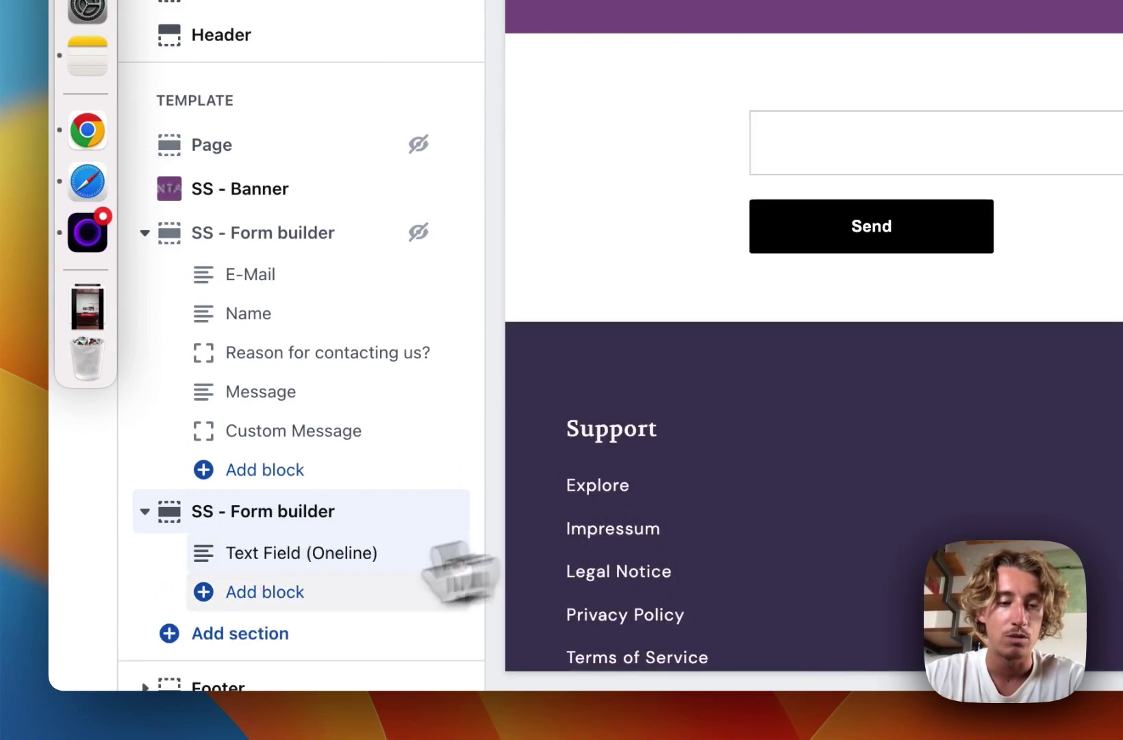
pyautogui.click(285, 593)
pyautogui.click(612, 548)
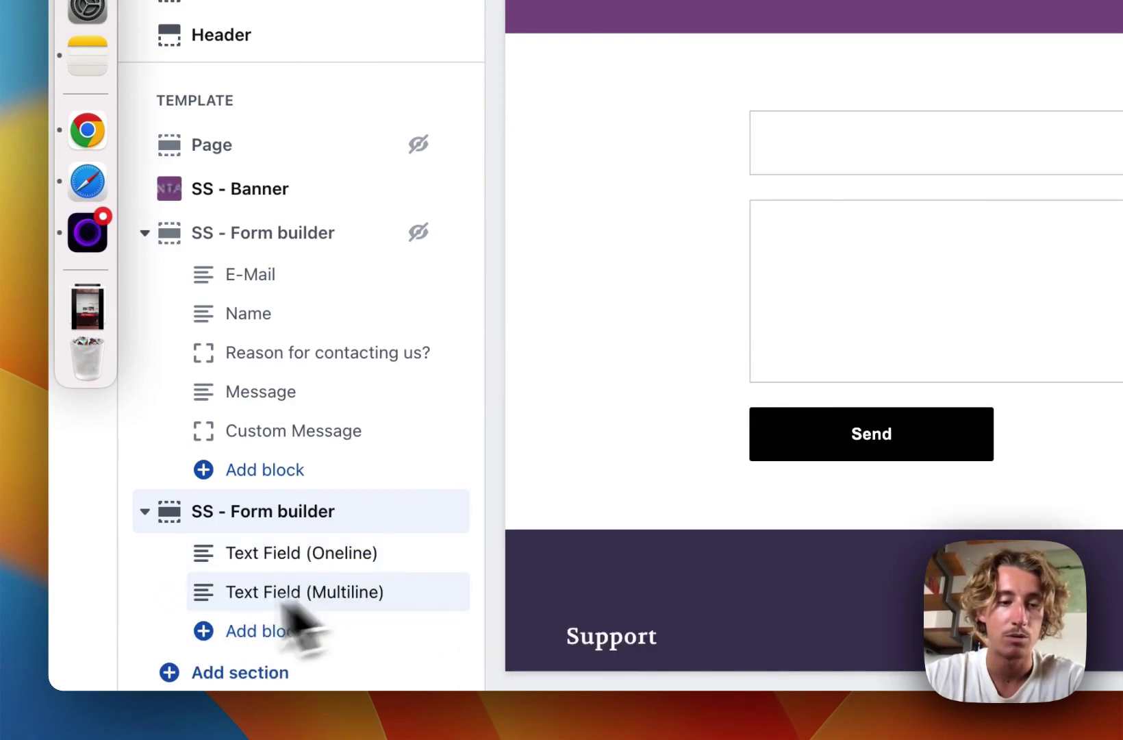
pyautogui.click(270, 631)
pyautogui.click(654, 634)
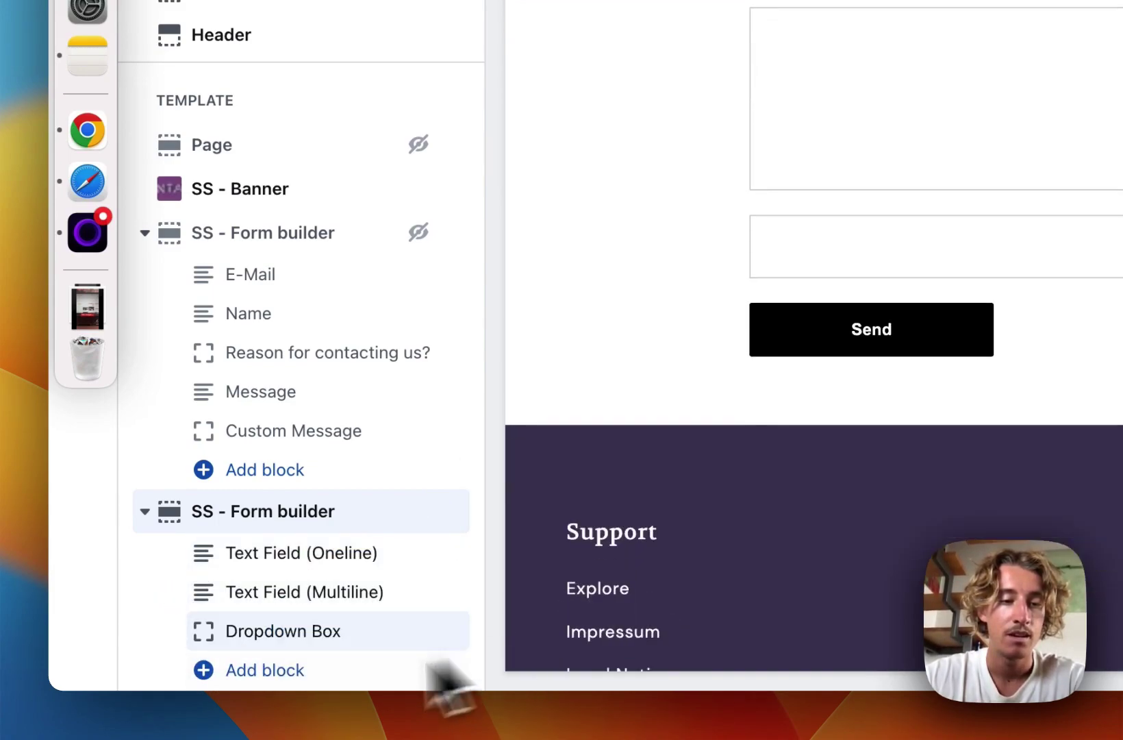
pyautogui.scroll(-2, 310, 668)
pyautogui.click(299, 620)
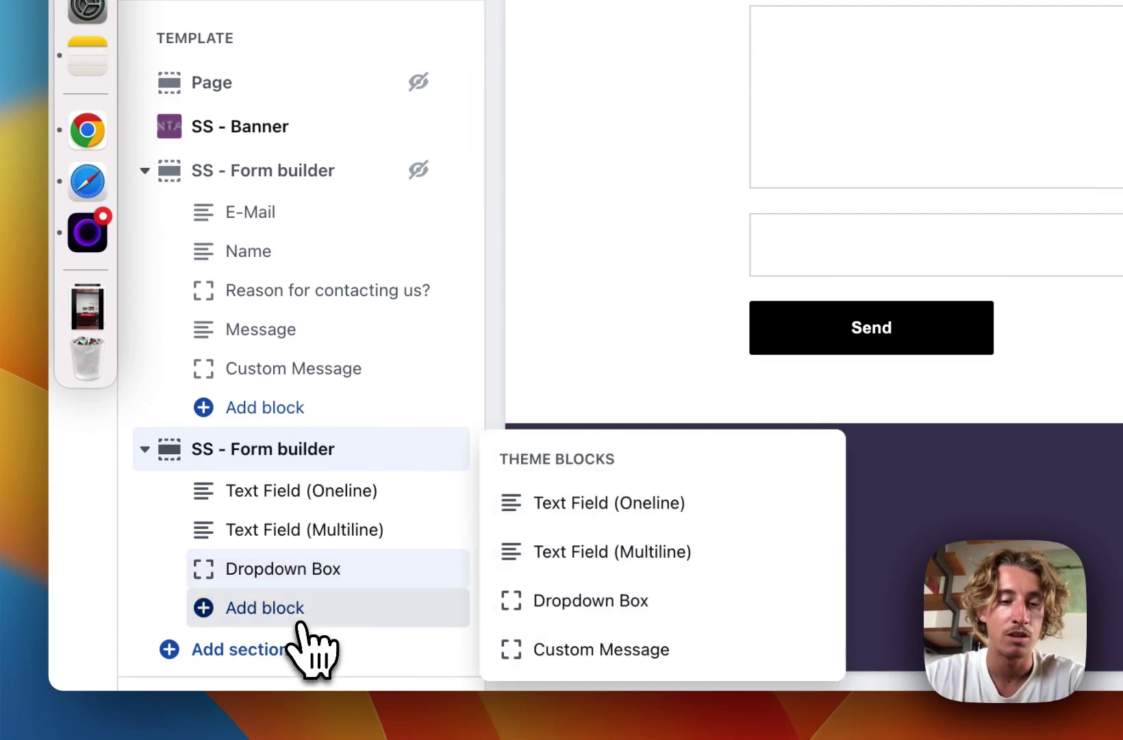
pyautogui.click(640, 650)
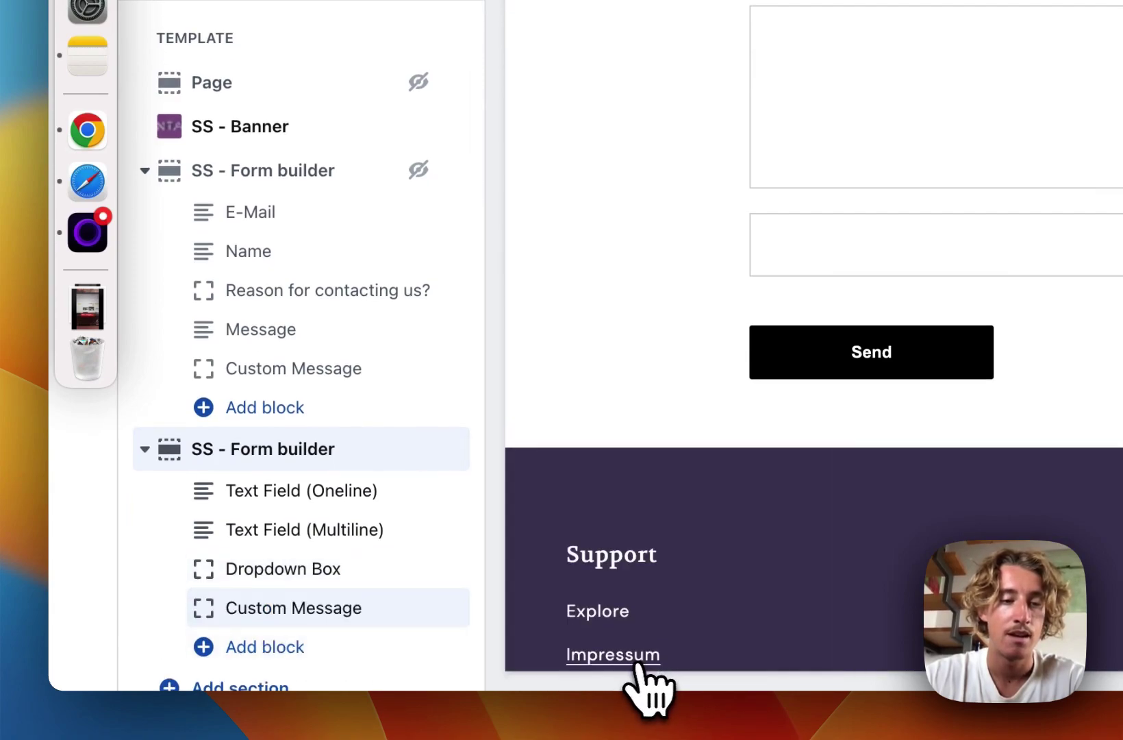
pyautogui.click(267, 651)
pyautogui.click(606, 507)
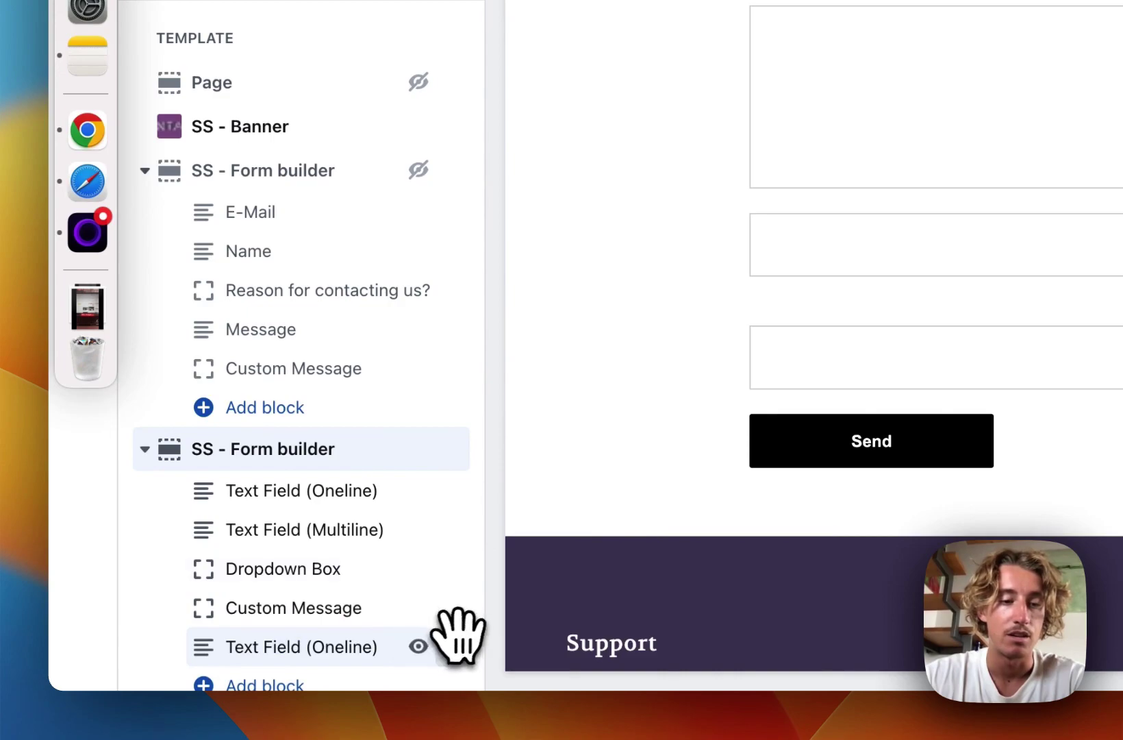
# Reorder the form blocks to Oneline, Oneline, Dropdown Box, Multiline, Custom Message
pyautogui.moveTo(454, 647); pyautogui.dragTo(426, 538)
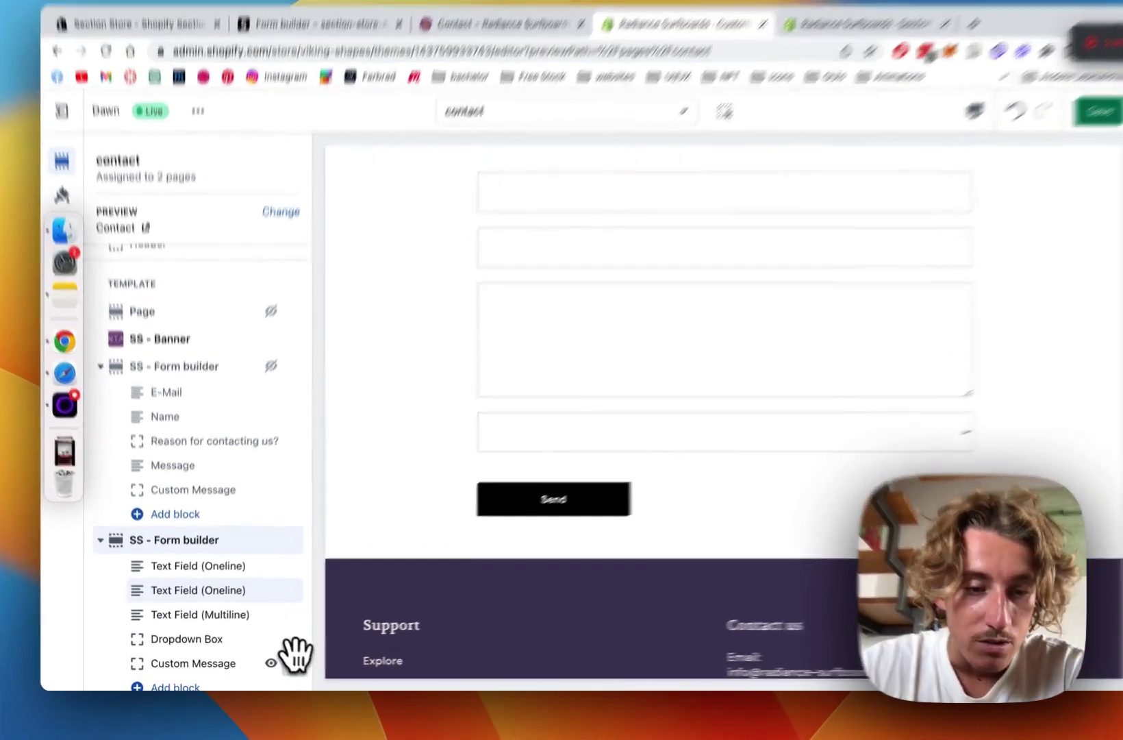
pyautogui.moveTo(285, 665); pyautogui.dragTo(282, 641)
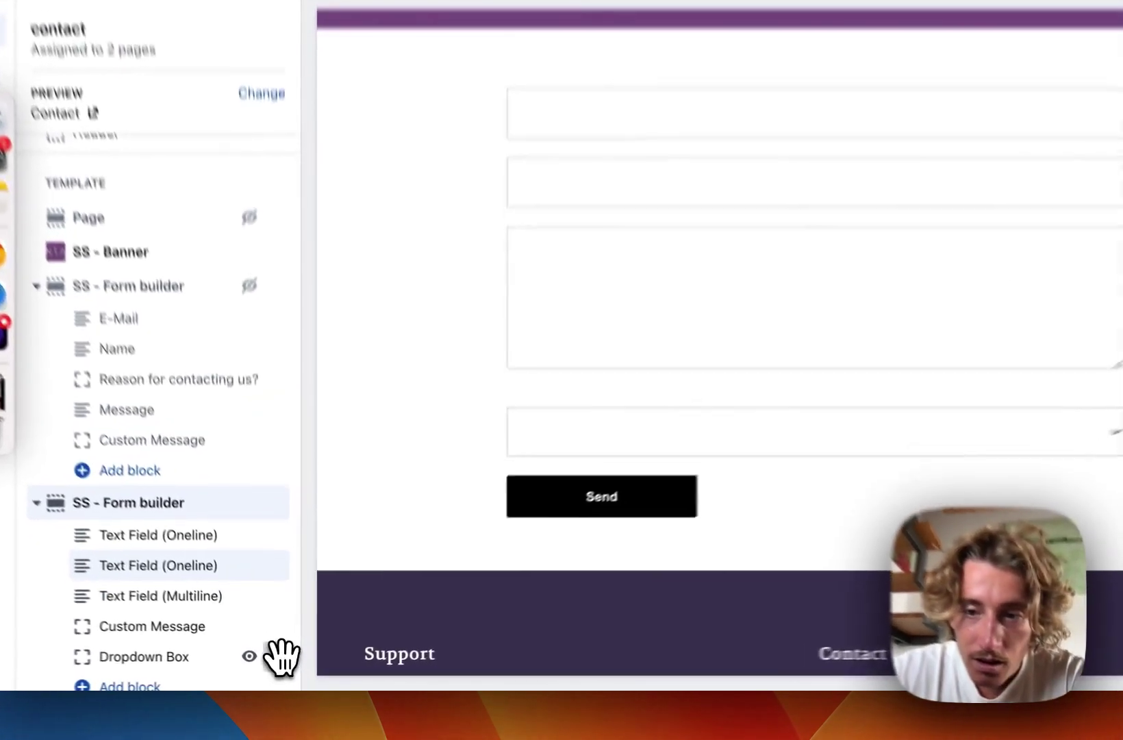
pyautogui.moveTo(287, 663); pyautogui.dragTo(287, 616)
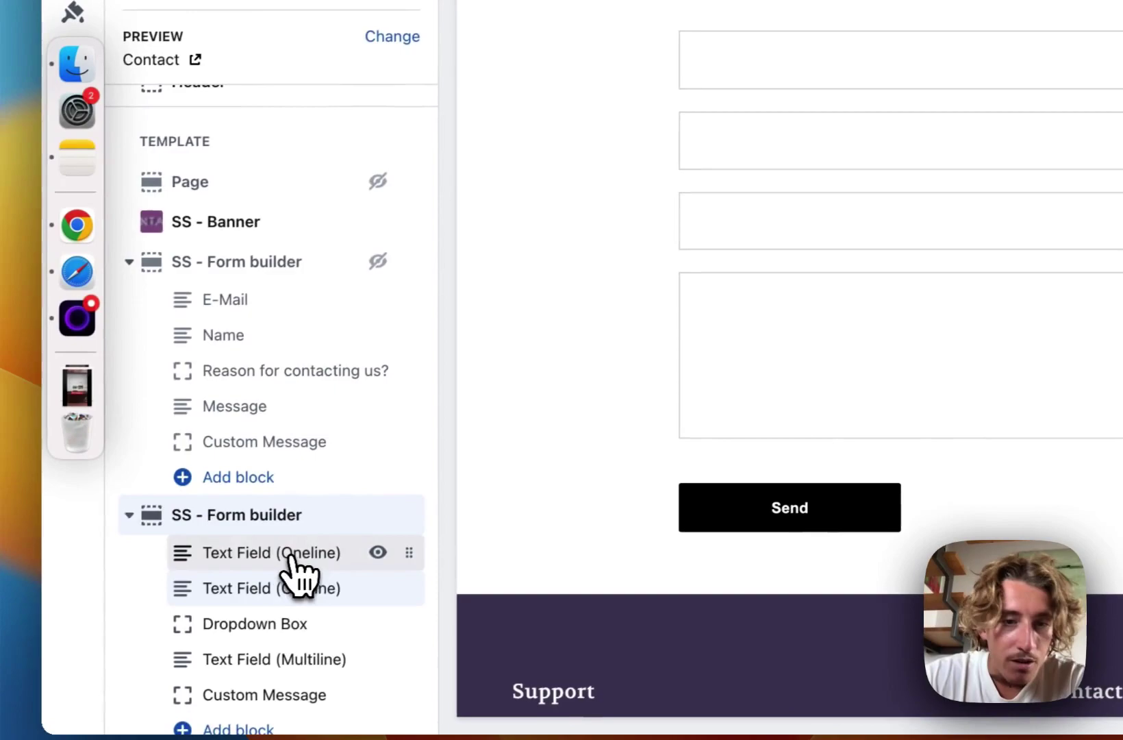
pyautogui.click(226, 574)
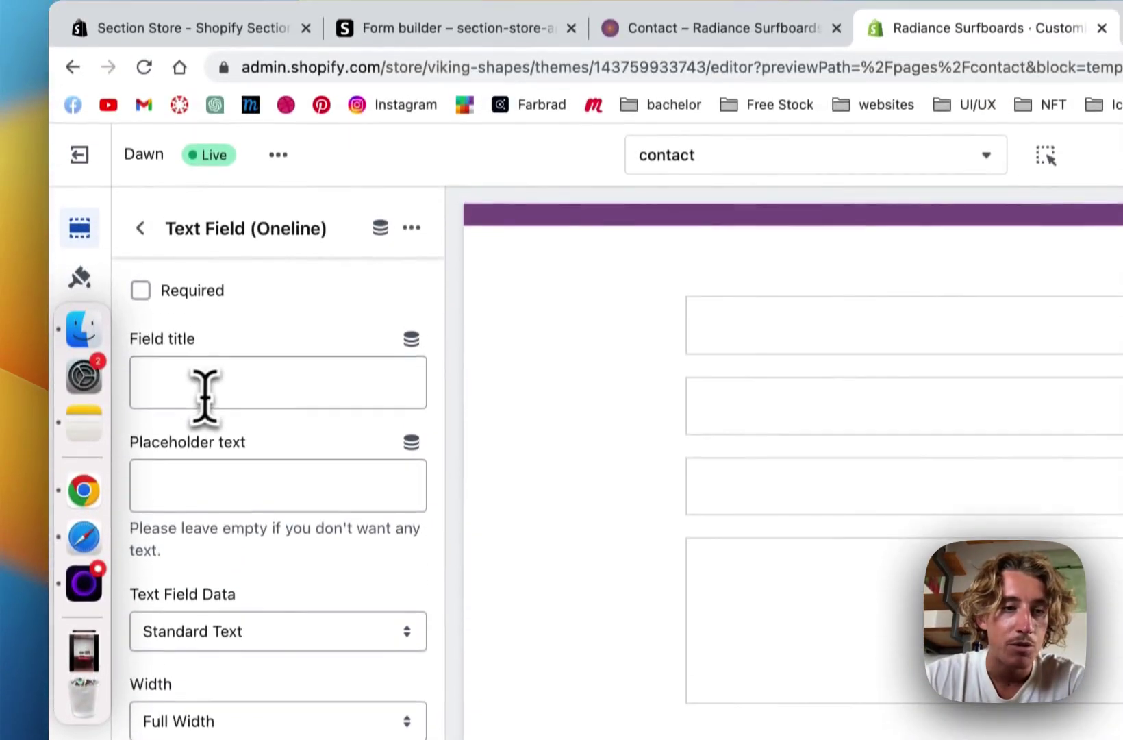
pyautogui.click(278, 381)
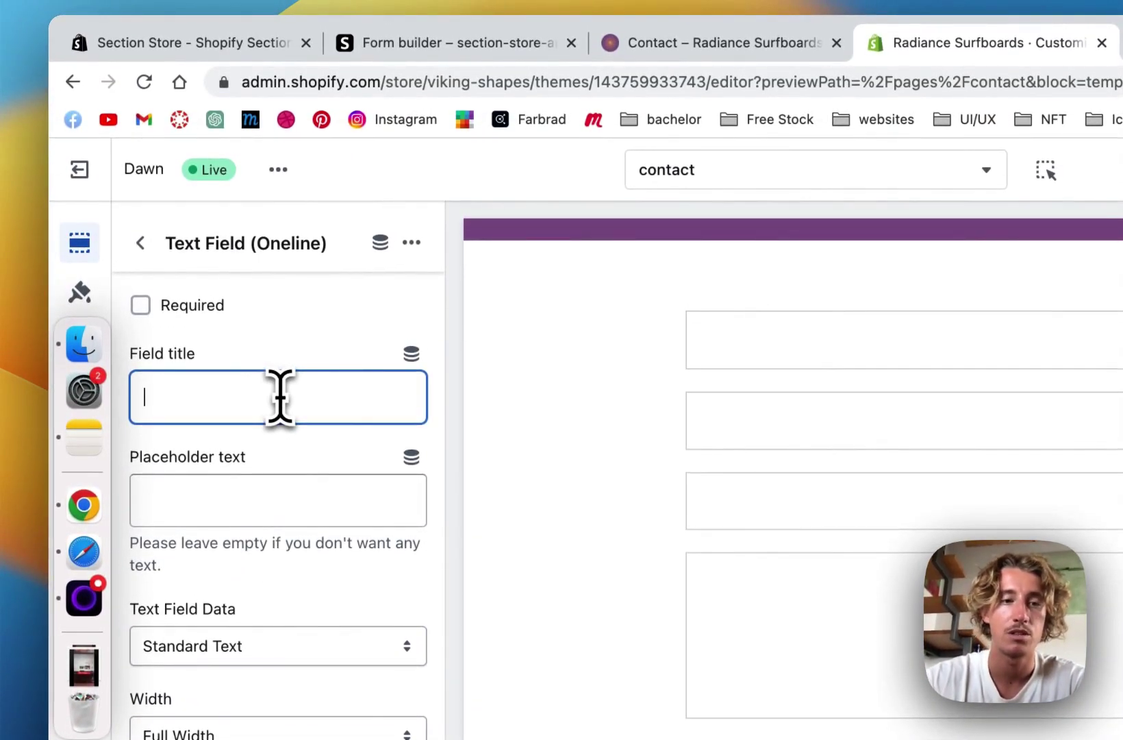
# Make the first field a required, half-width 'E-Mail' Email Address field with 'E-mail' placeholder
pyautogui.write('E-Mail')
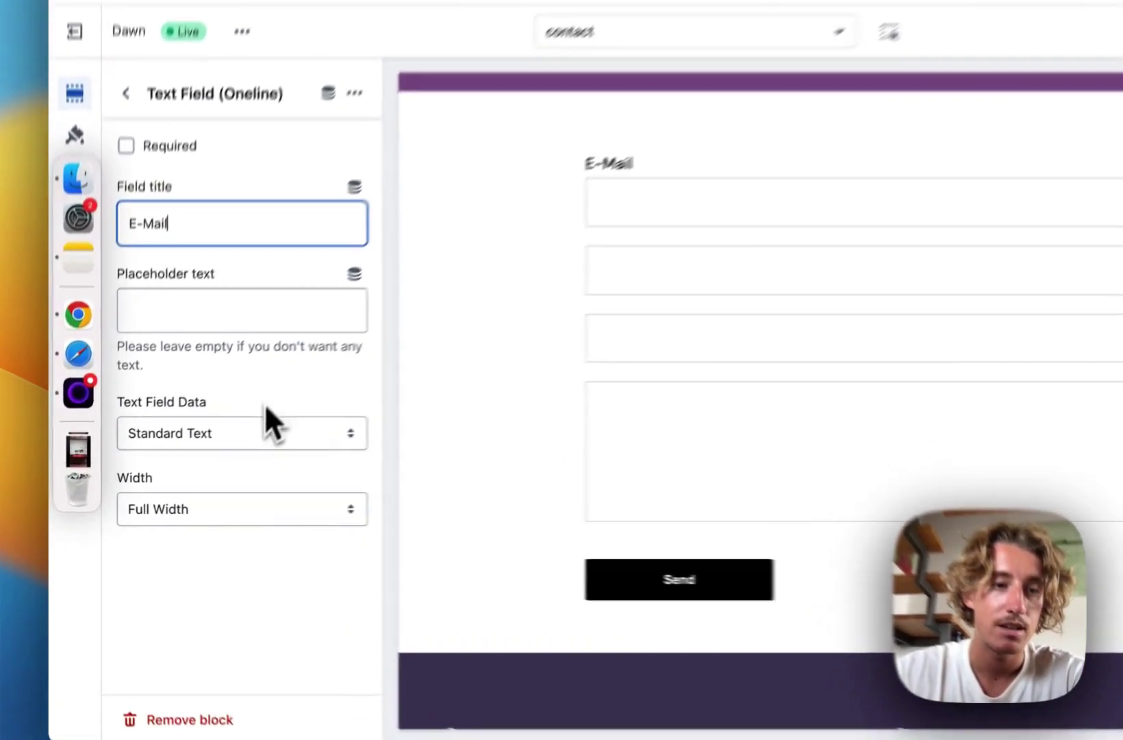
pyautogui.click(203, 454)
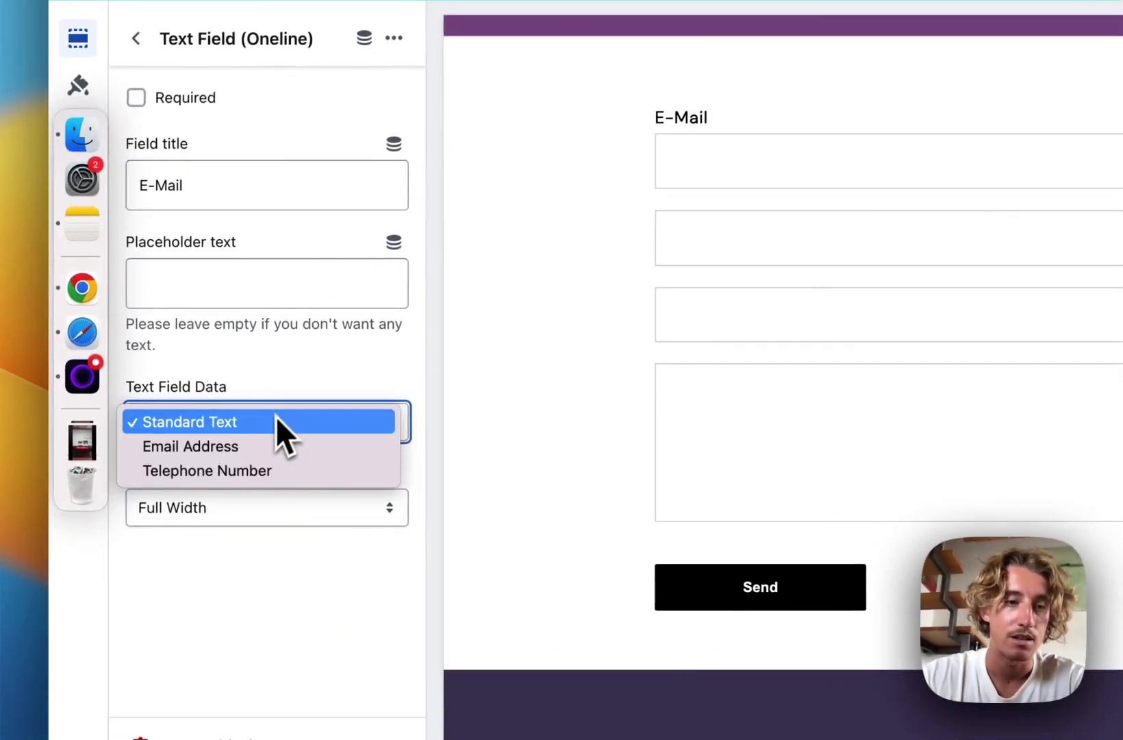
pyautogui.click(250, 446)
pyautogui.click(239, 291)
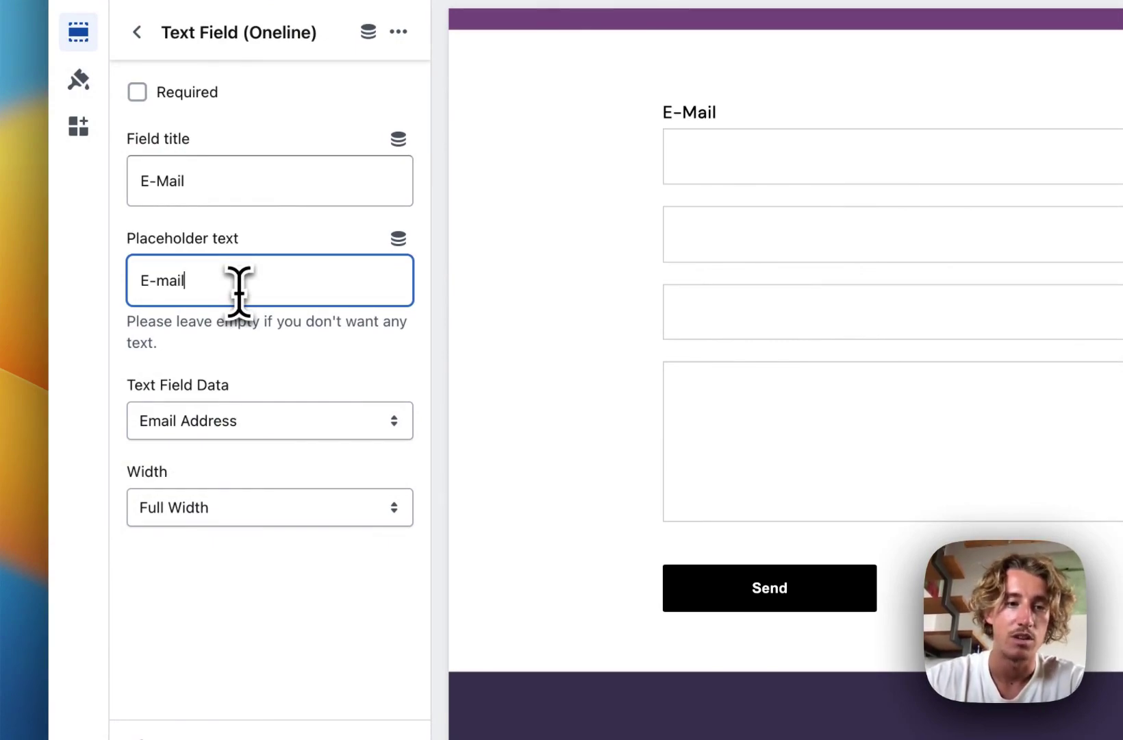
pyautogui.click(324, 510)
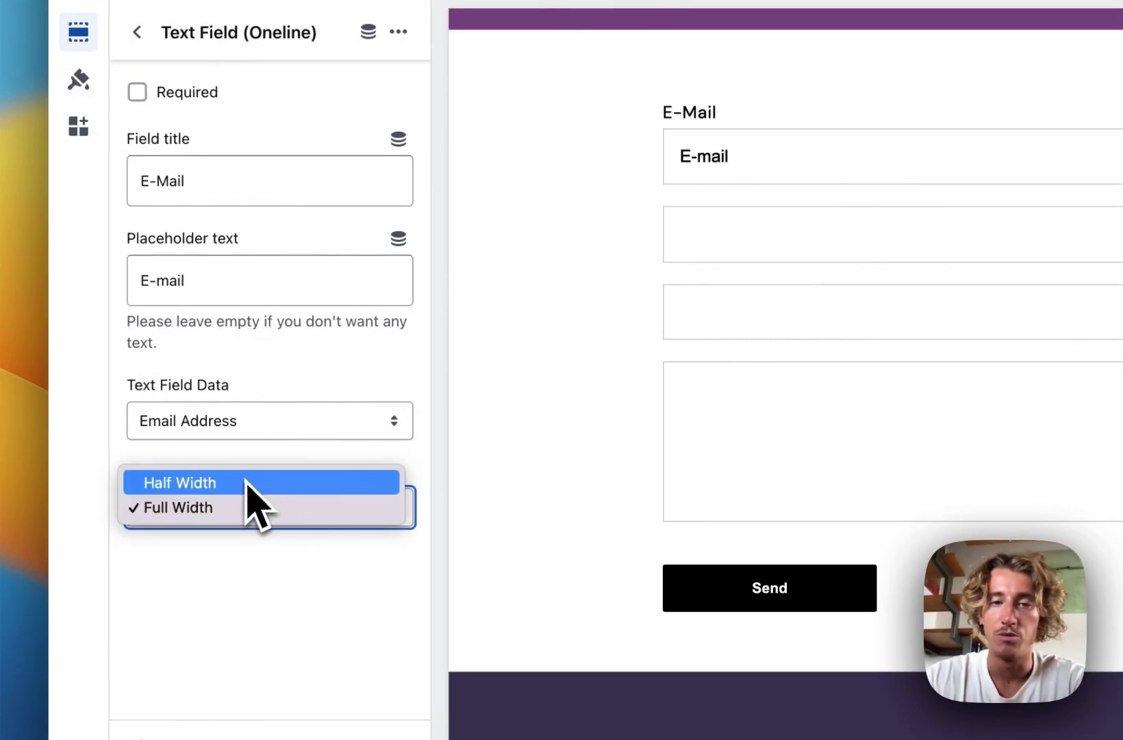
pyautogui.press('Escape')
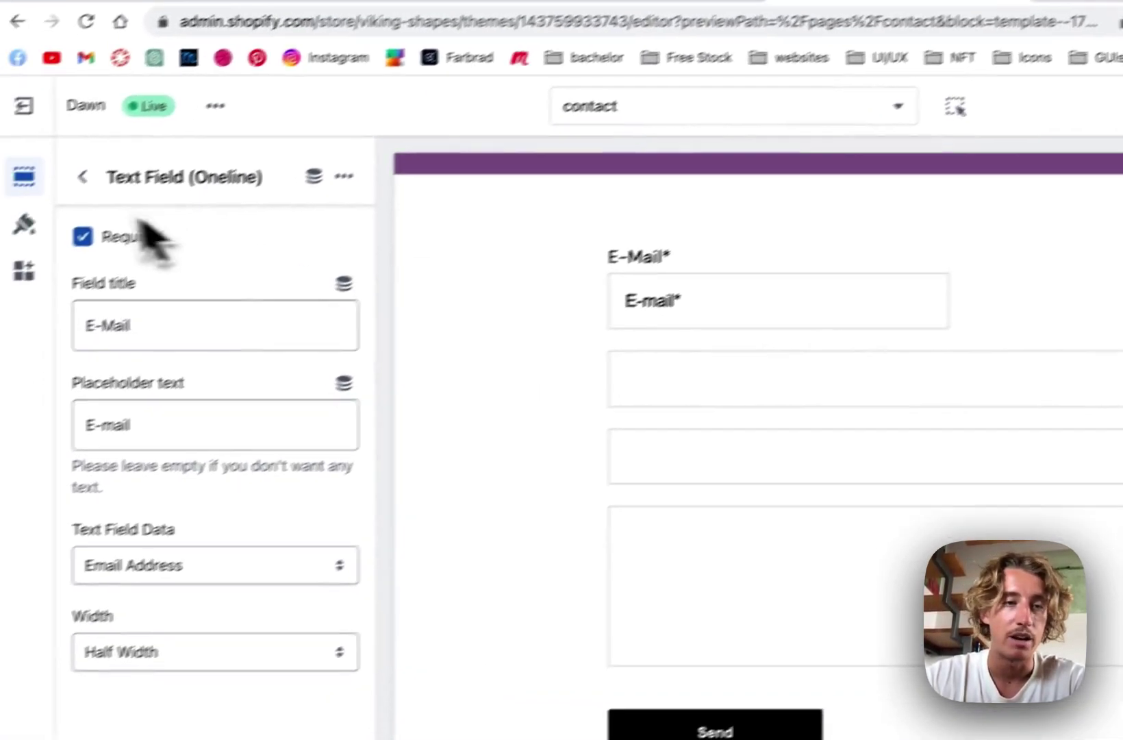
pyautogui.click(137, 256)
# Set the second one-line field to Half Width with title and placeholder 'Name'
pyautogui.click(295, 703)
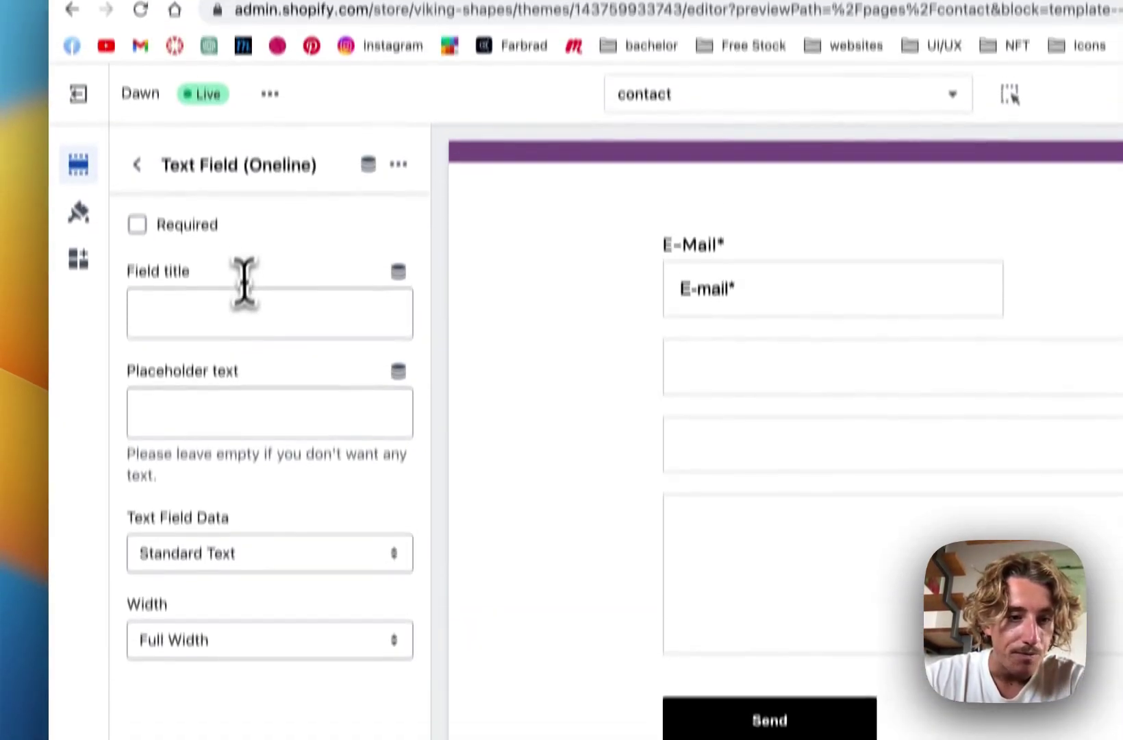
pyautogui.click(245, 301)
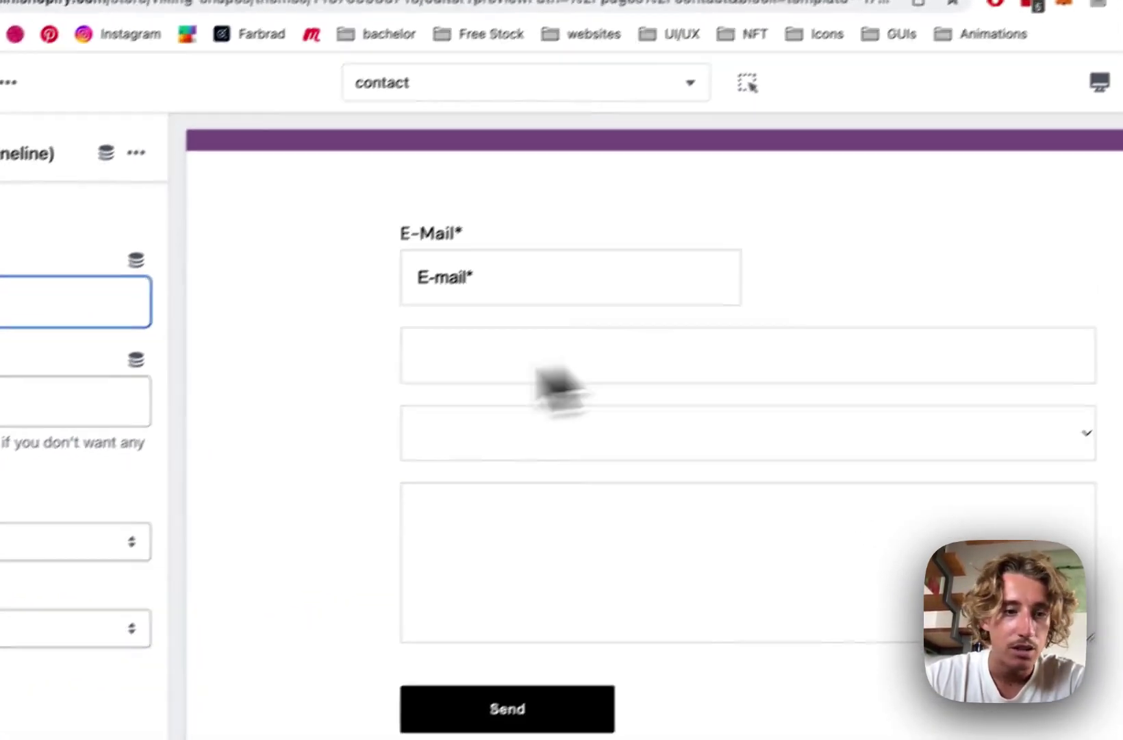
pyautogui.click(261, 640)
pyautogui.click(223, 496)
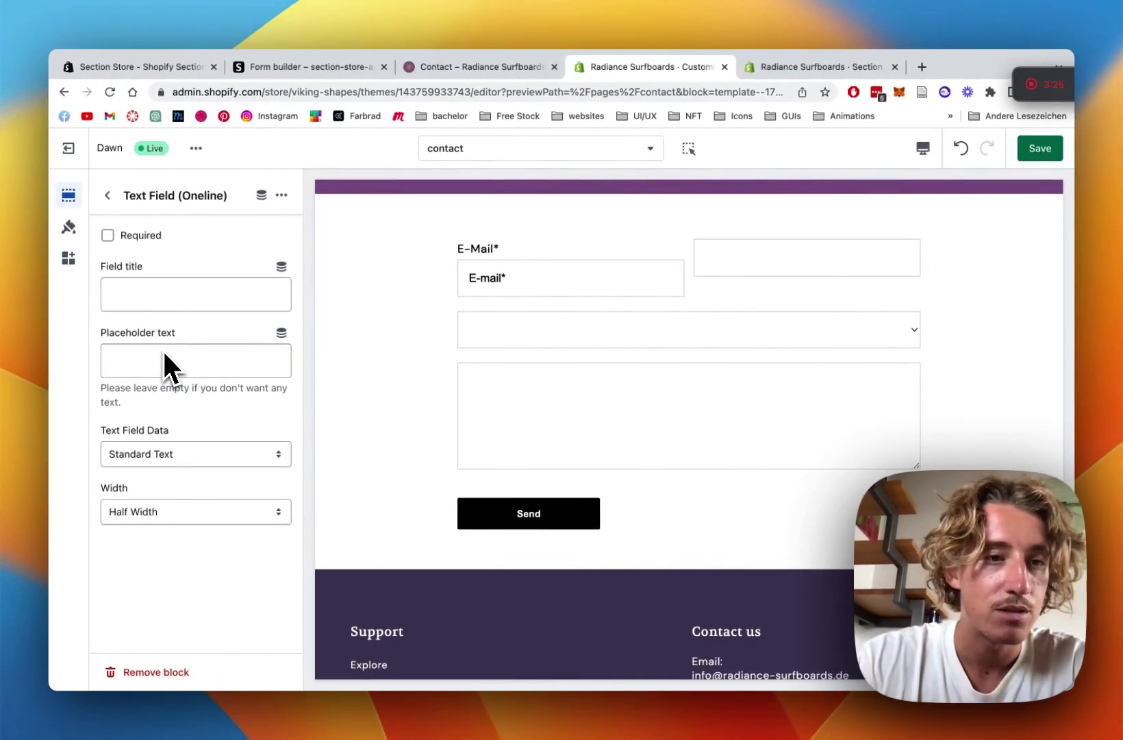
pyautogui.write('Name')
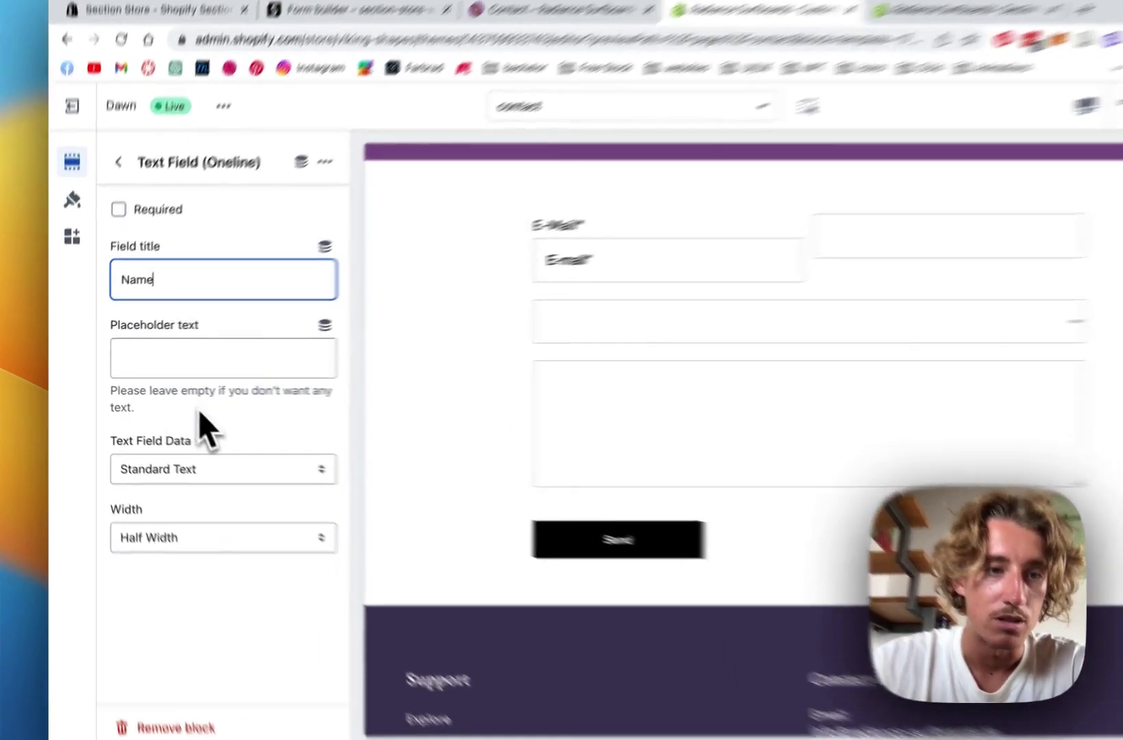
pyautogui.click(193, 369)
pyautogui.write('Name')
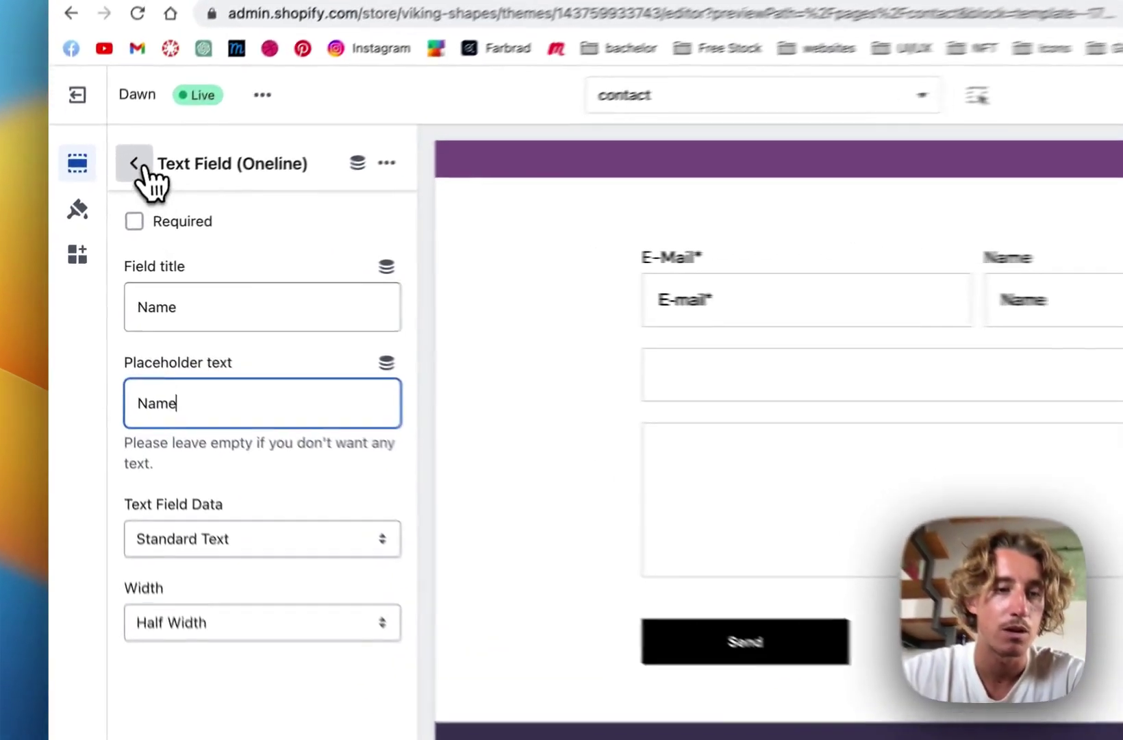
# Title the Dropdown Box block 'Reason for the message'
pyautogui.click(107, 195)
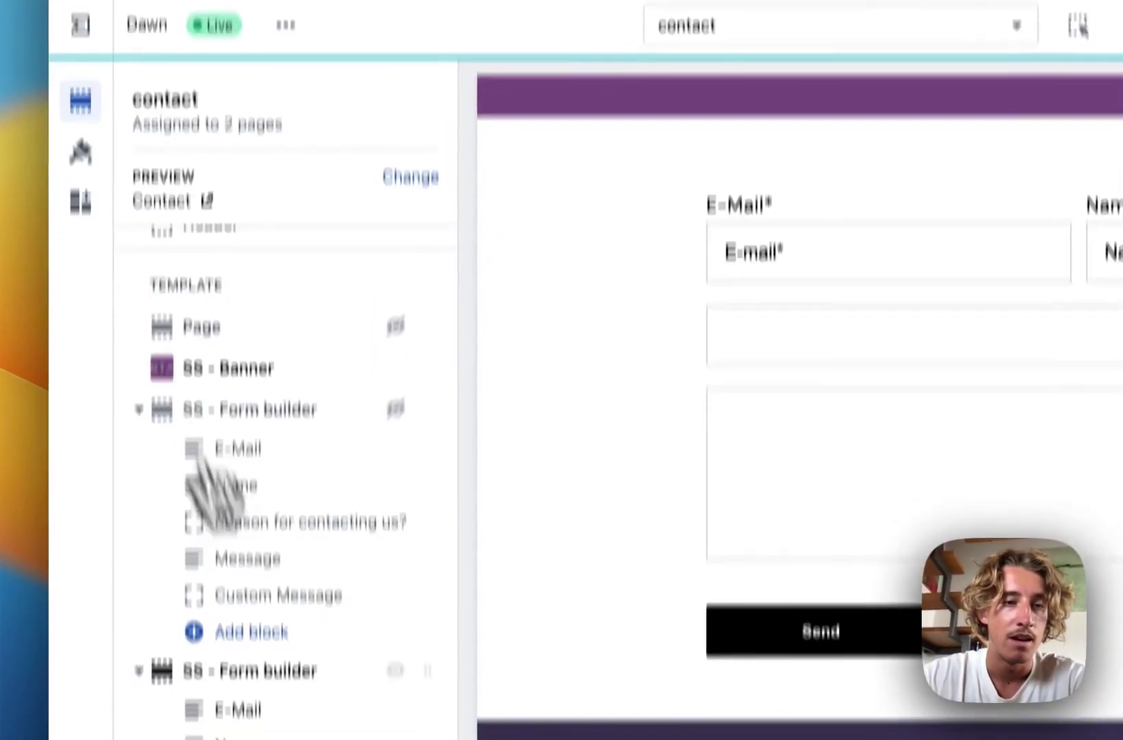
pyautogui.scroll(-2, 168, 500)
pyautogui.click(288, 586)
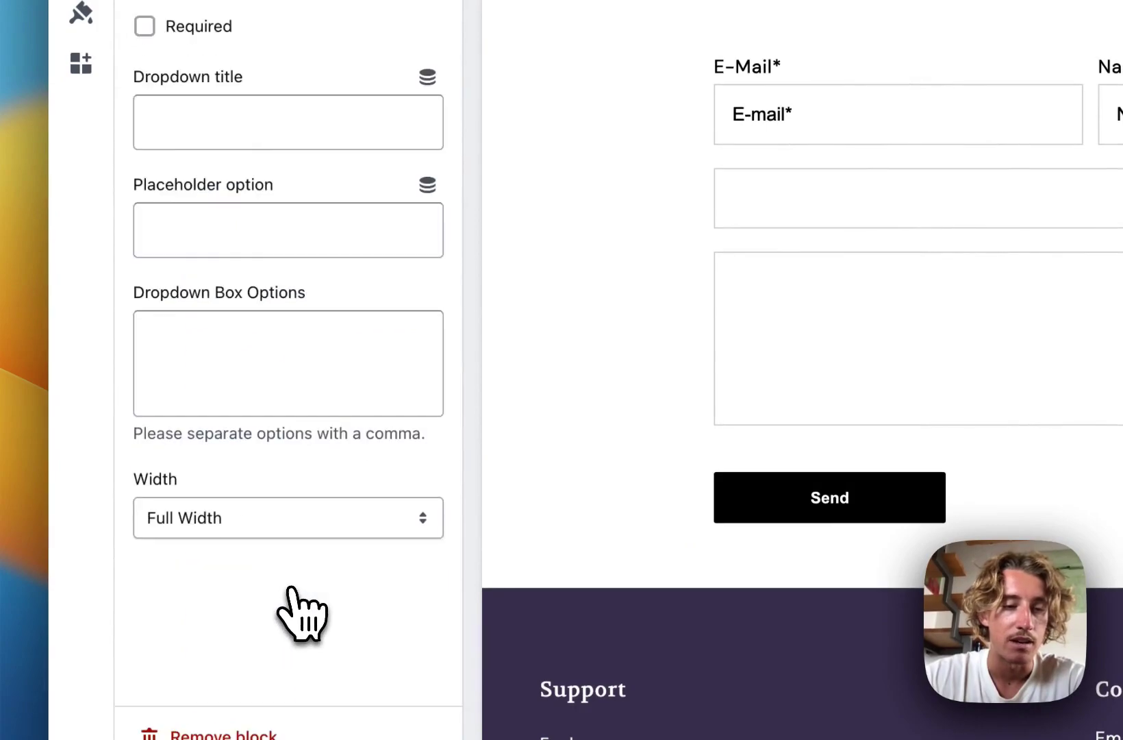
pyautogui.click(242, 123)
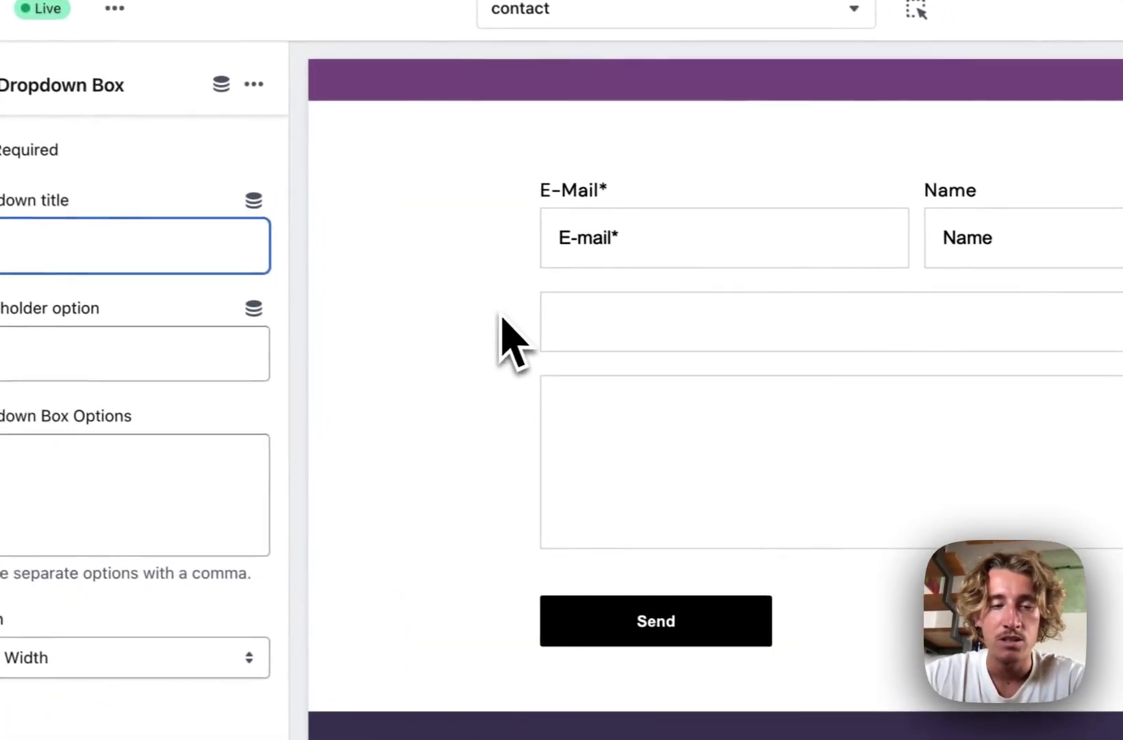
pyautogui.write('Reason f')
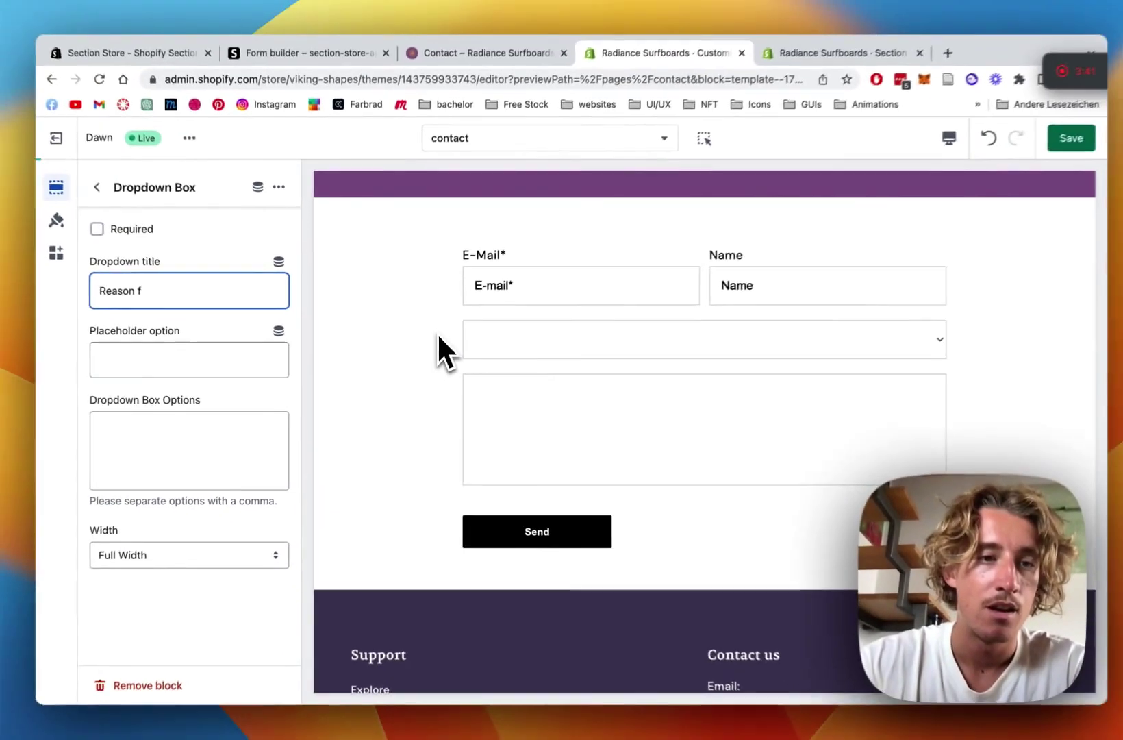
pyautogui.write('or the')
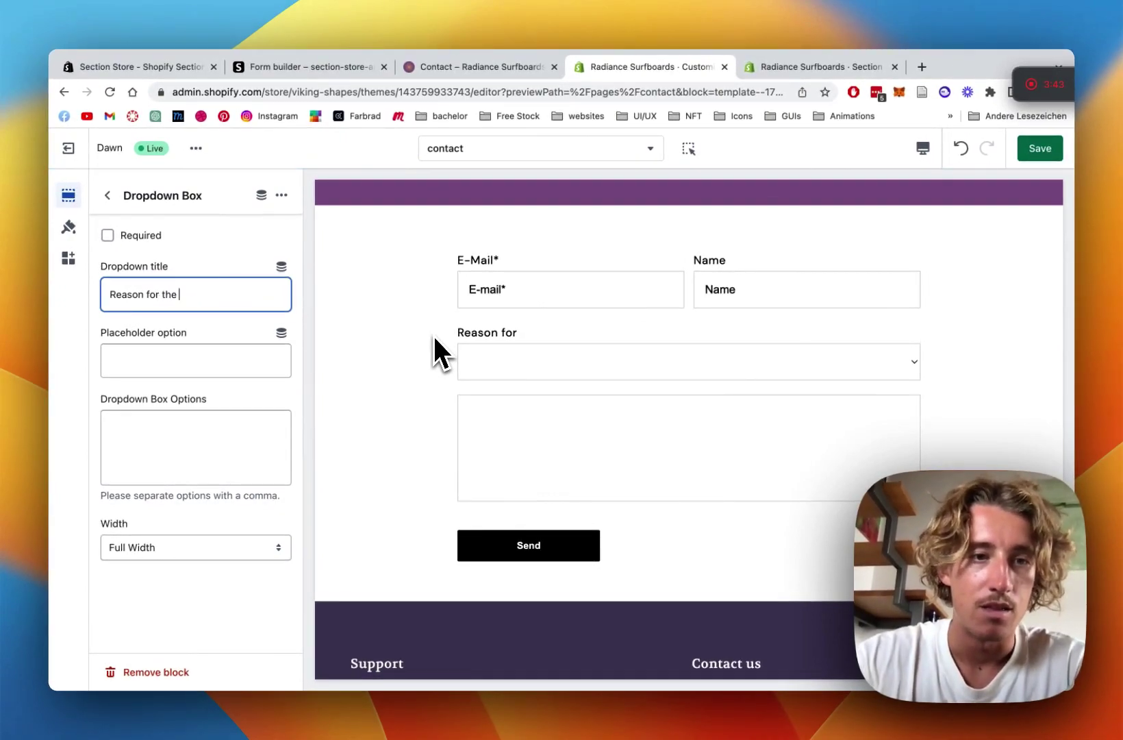
pyautogui.write(' message')
# Give the dropdown placeholder 'Let us know wha you are messagin us' and options Shipping, Cost, Material
pyautogui.click(171, 360)
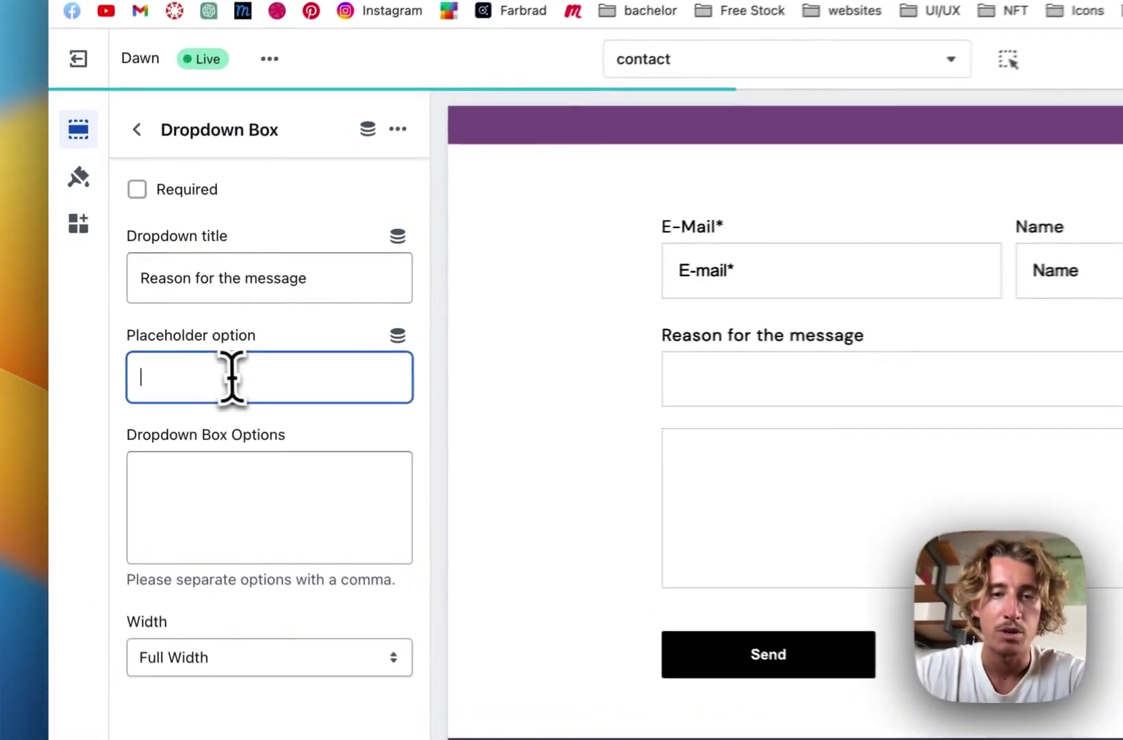
pyautogui.write('Let')
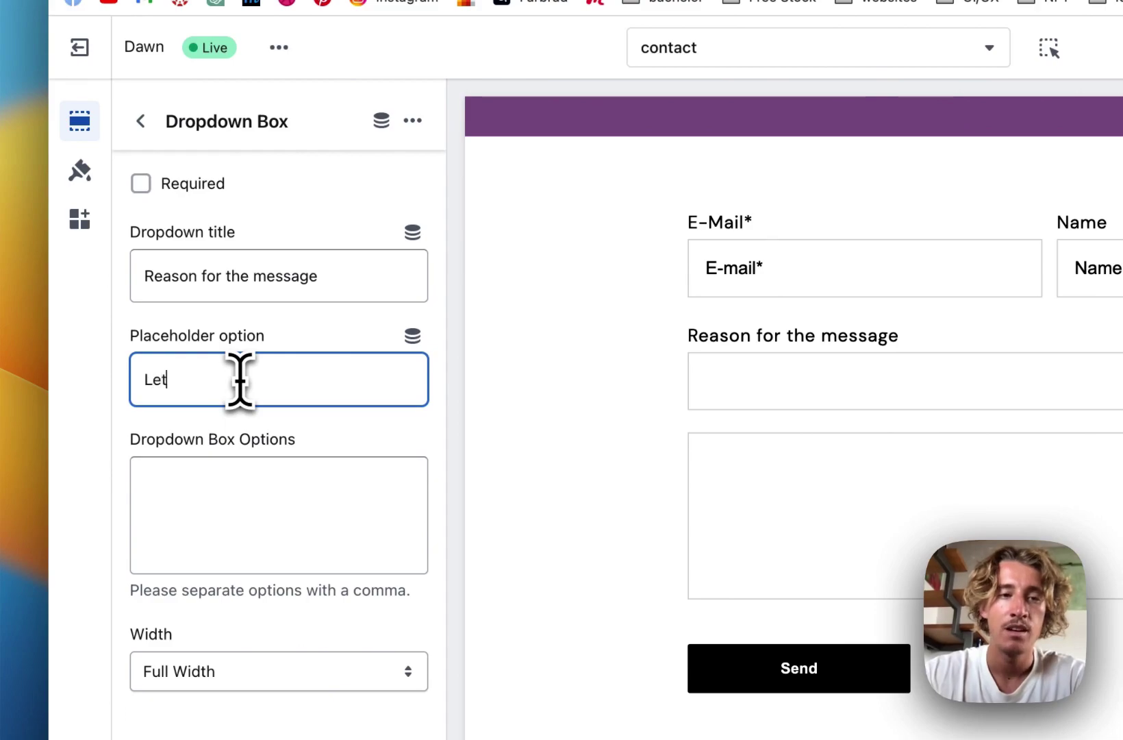
pyautogui.write(' us know wh')
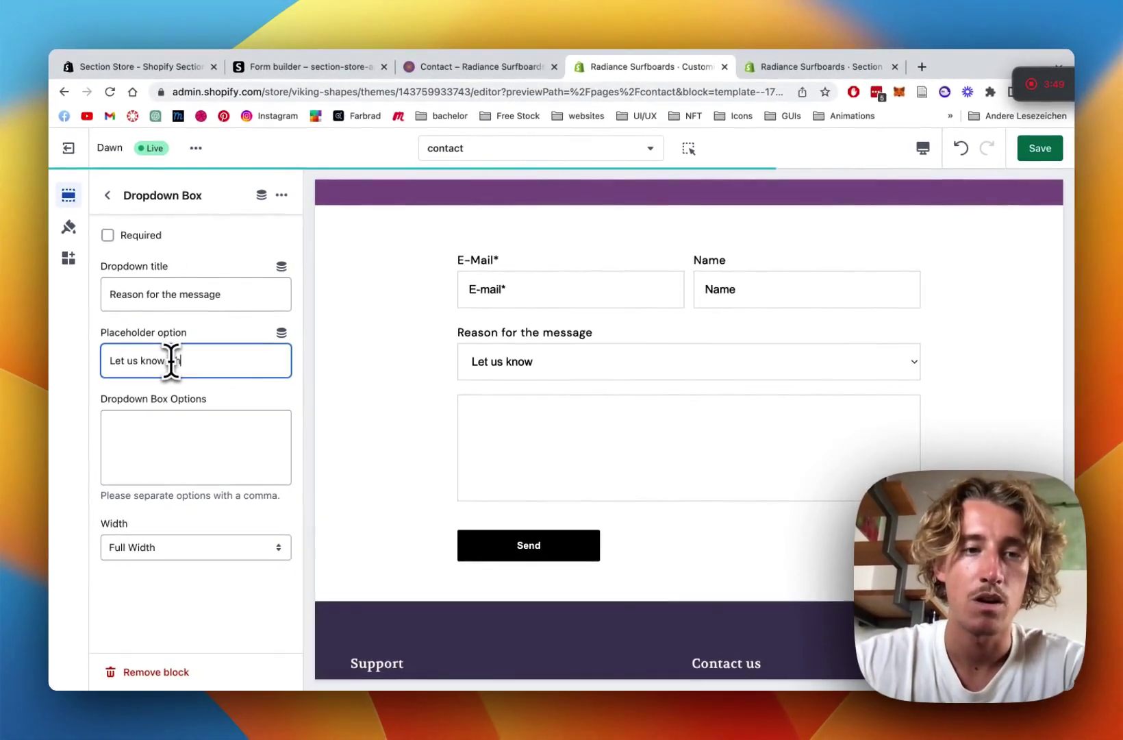
pyautogui.write('y you are m')
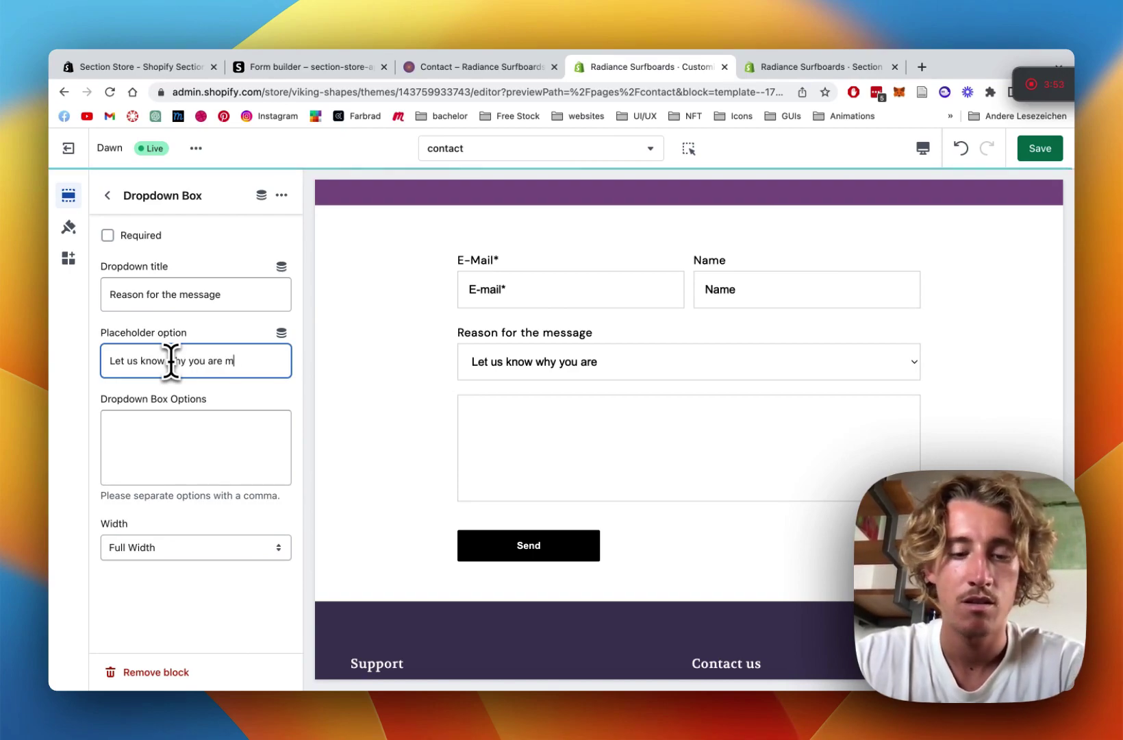
pyautogui.write(' you are messagin us')
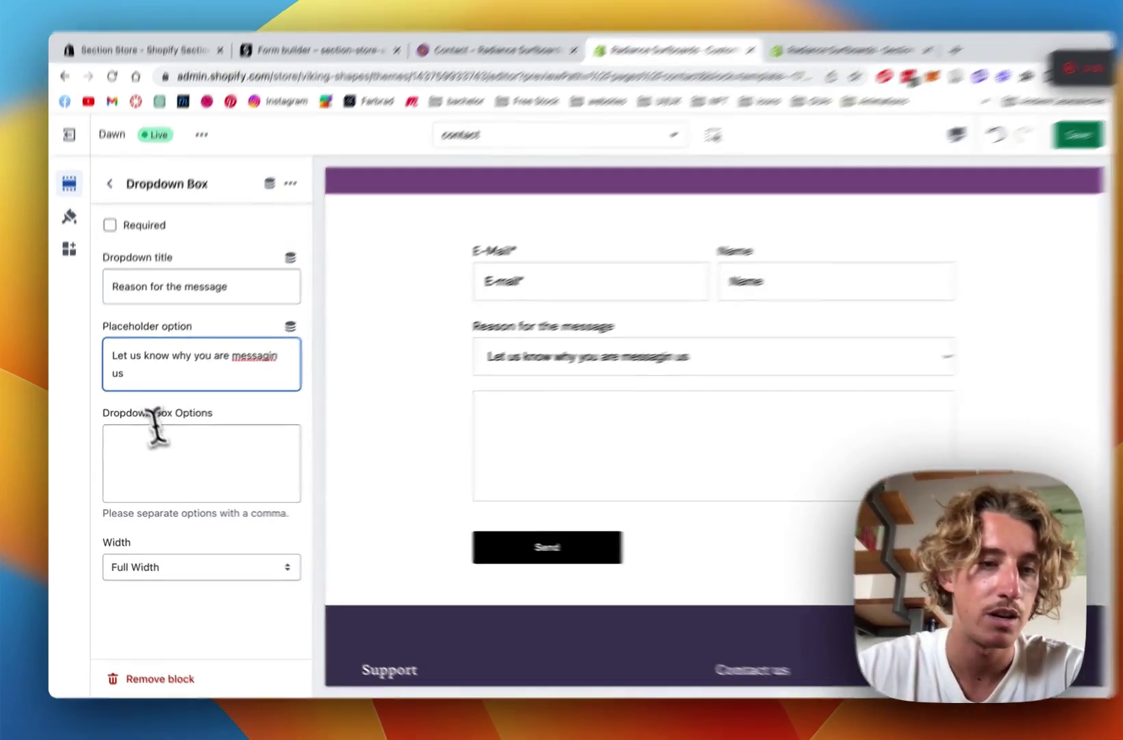
pyautogui.click(184, 445)
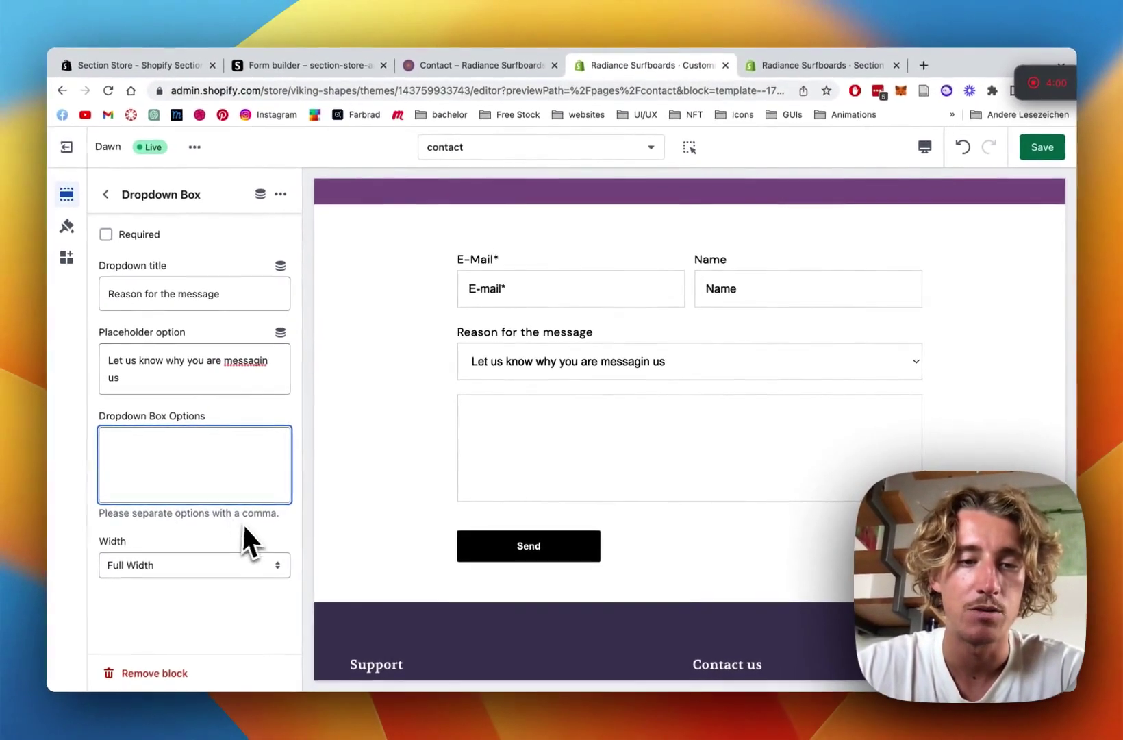
pyautogui.write('Shipping, Cost,')
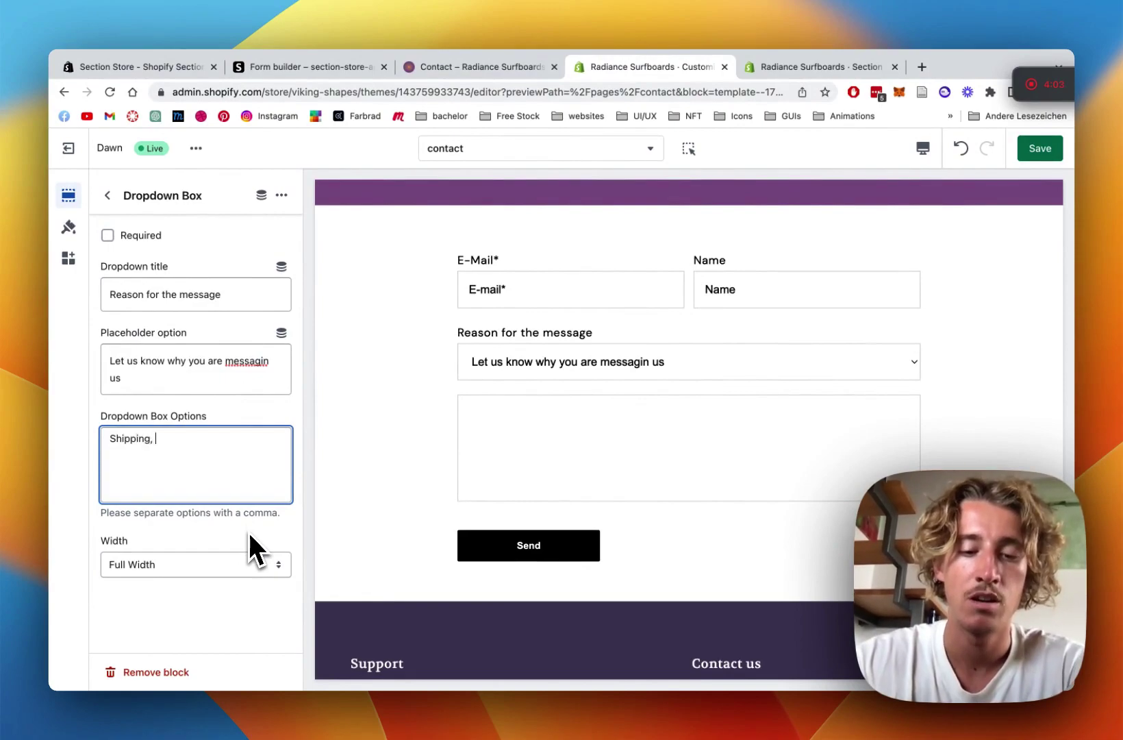
pyautogui.write(' Material')
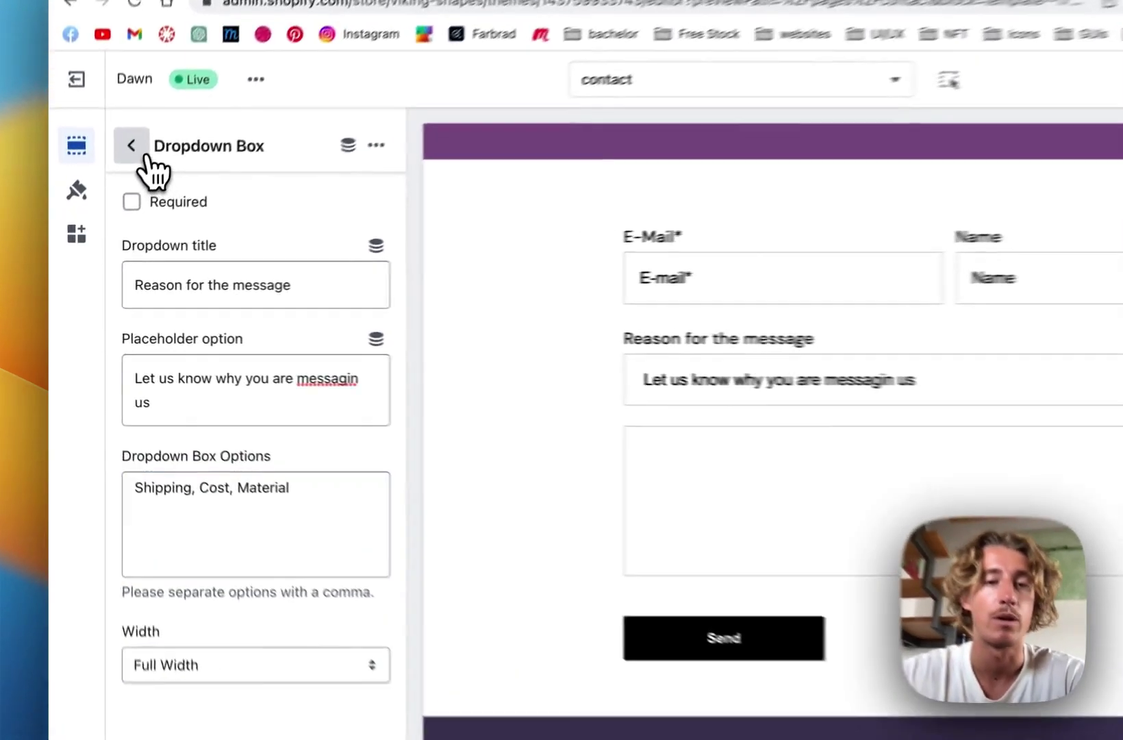
pyautogui.click(110, 198)
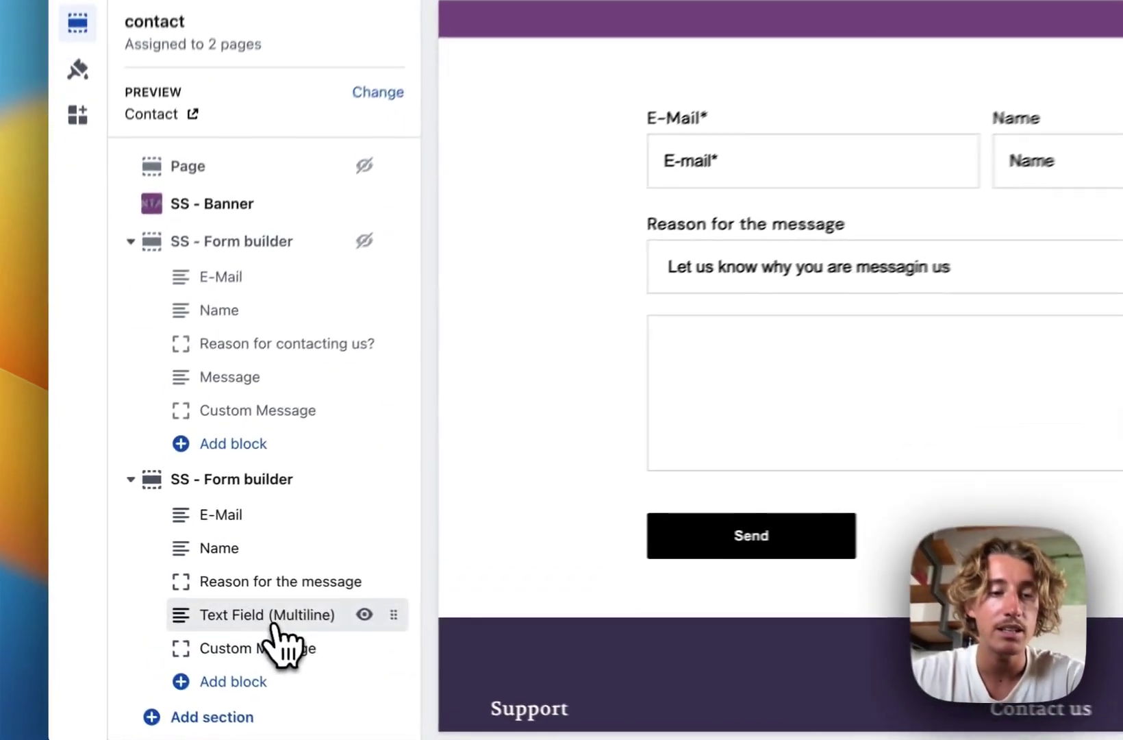
# Title the multiline text field 'Message' and give it the placeholder 'Message here...'
pyautogui.click(203, 601)
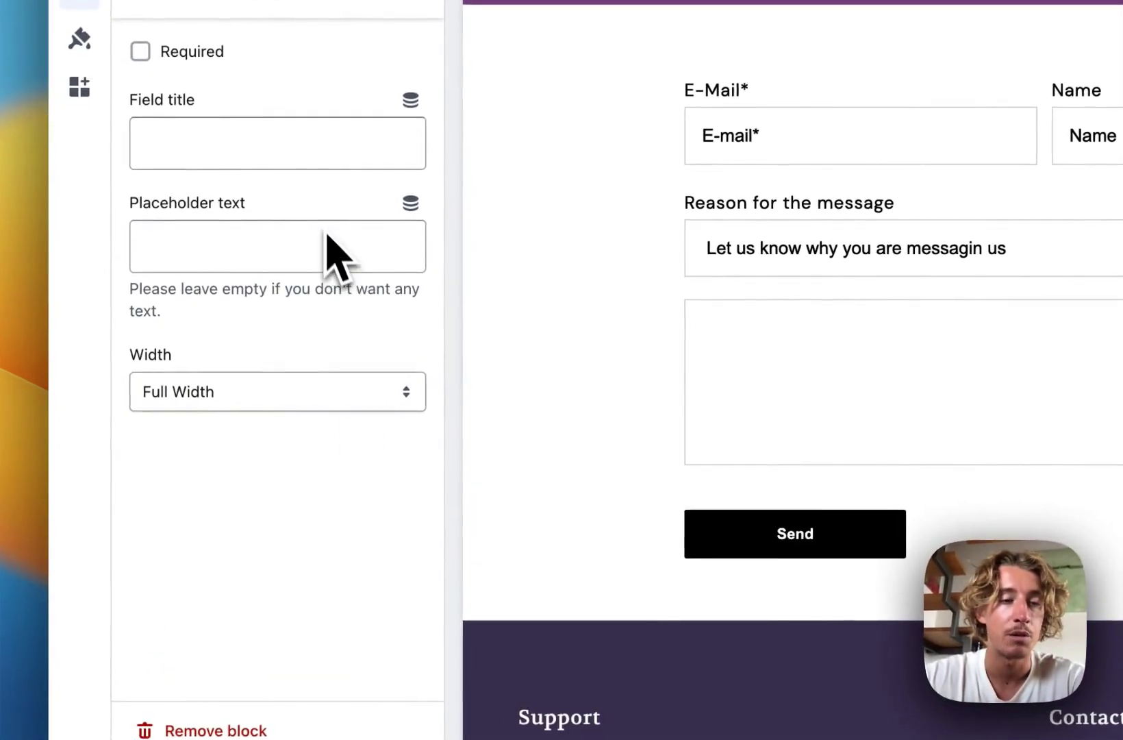
pyautogui.click(295, 142)
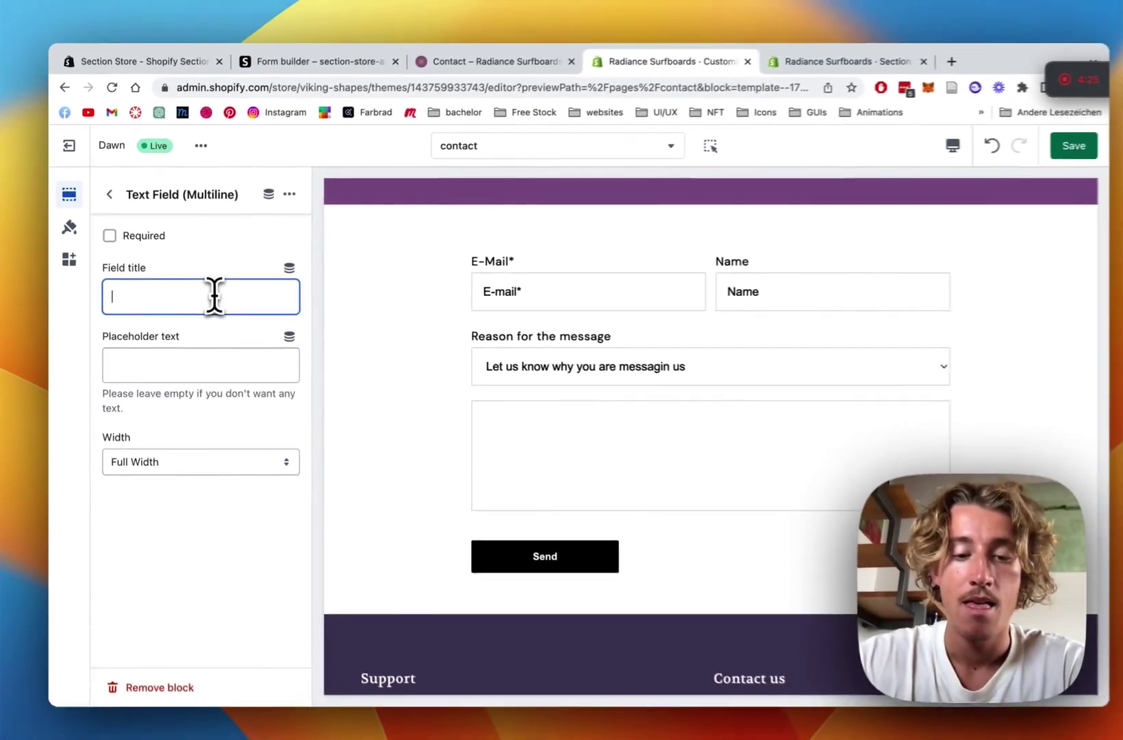
pyautogui.write('Me')
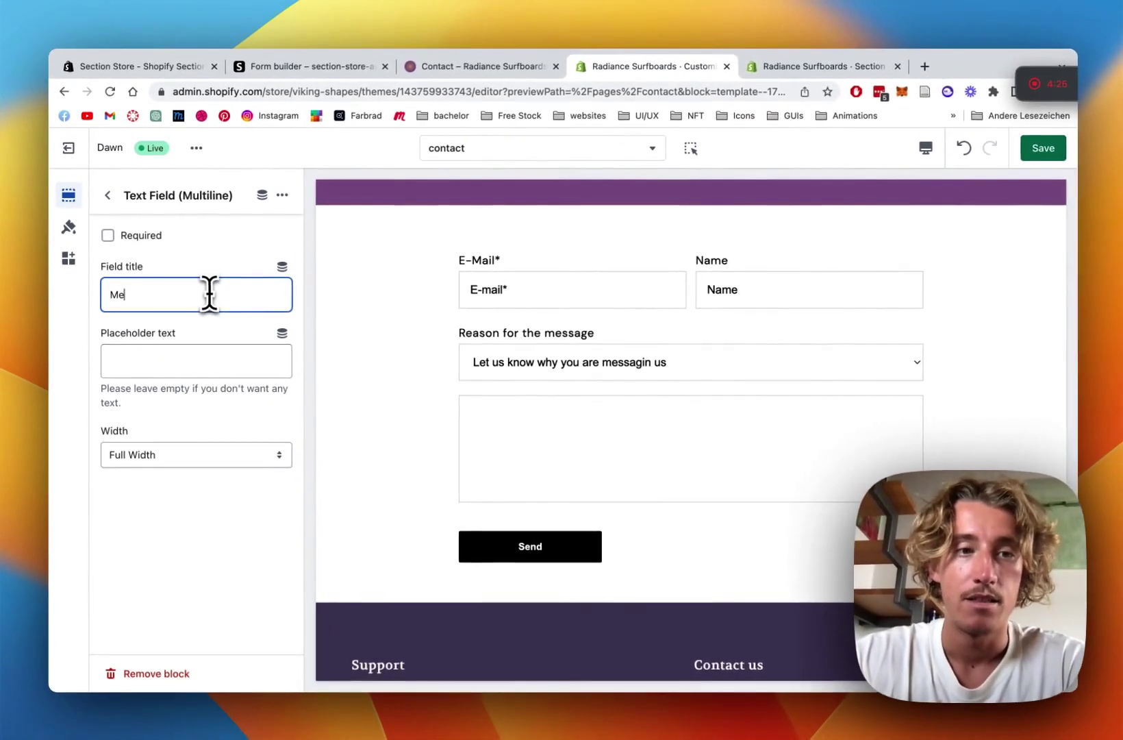
pyautogui.write('ssage')
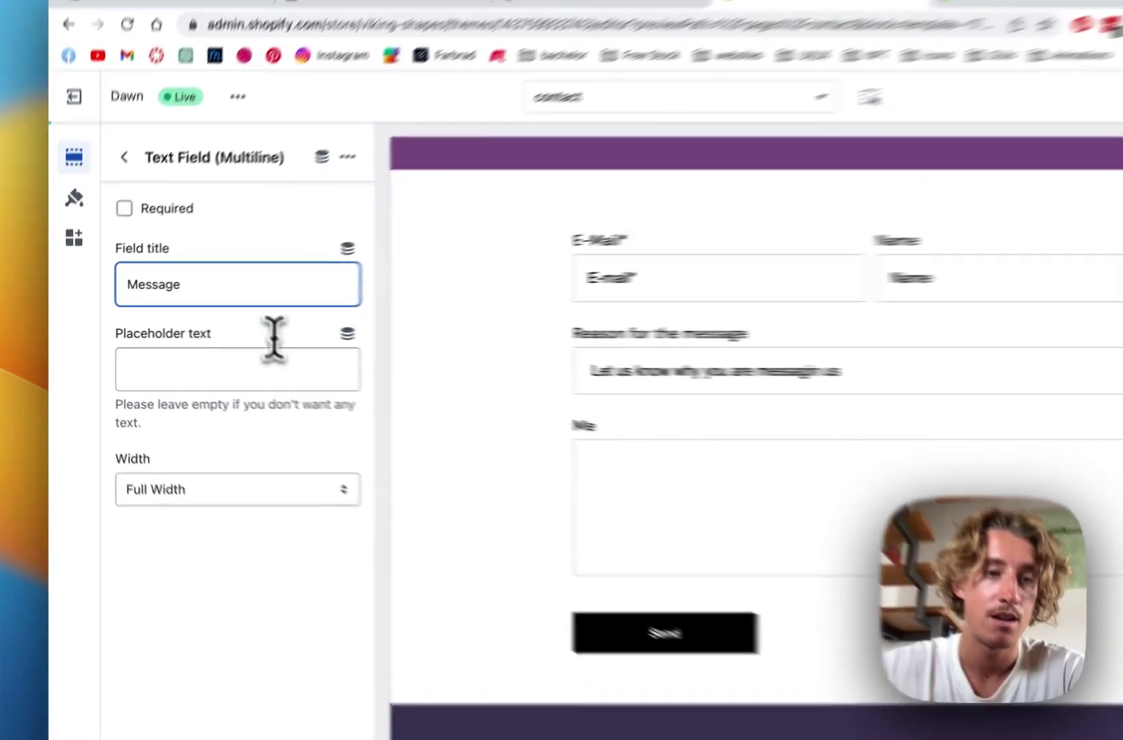
pyautogui.click(217, 360)
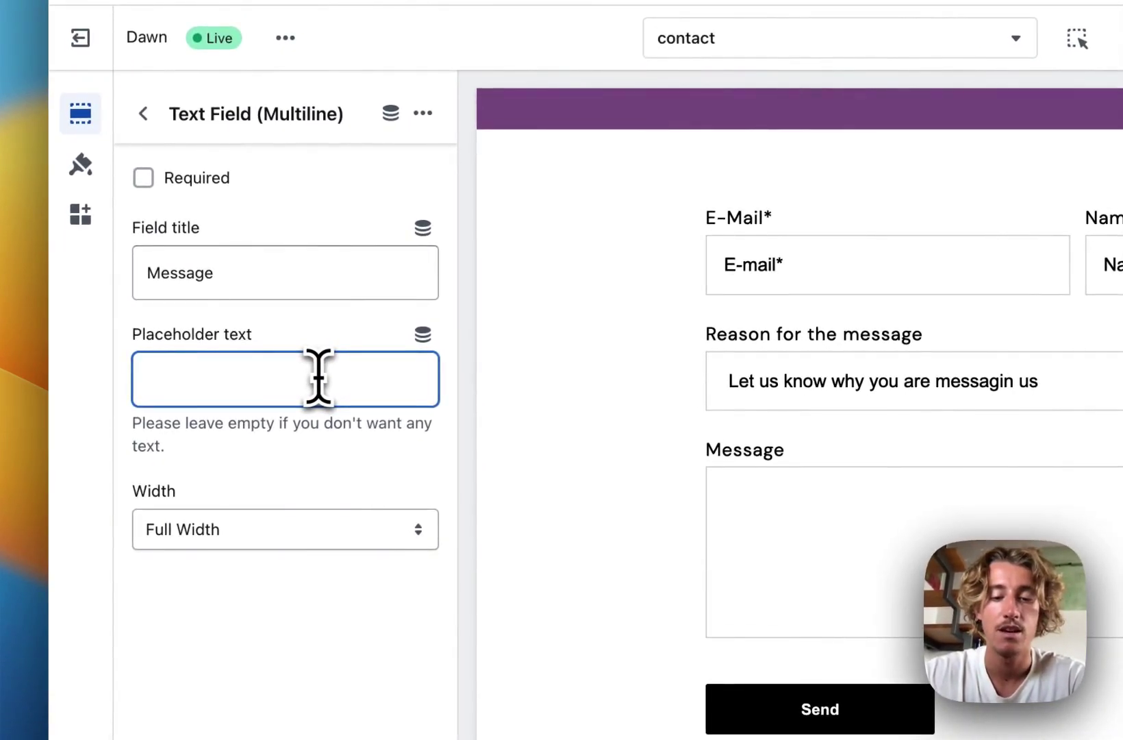
pyautogui.write('Message here...')
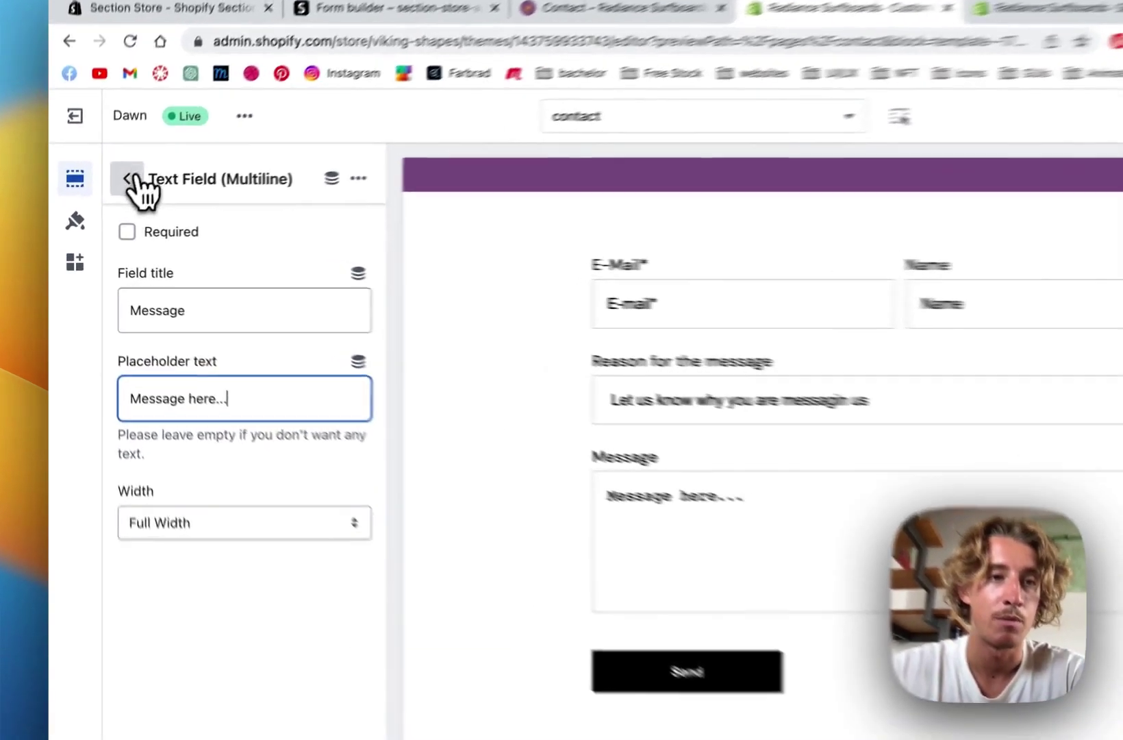
# Set the Custom Message block to 'We usually text back in 10h' at font size 13
pyautogui.click(107, 195)
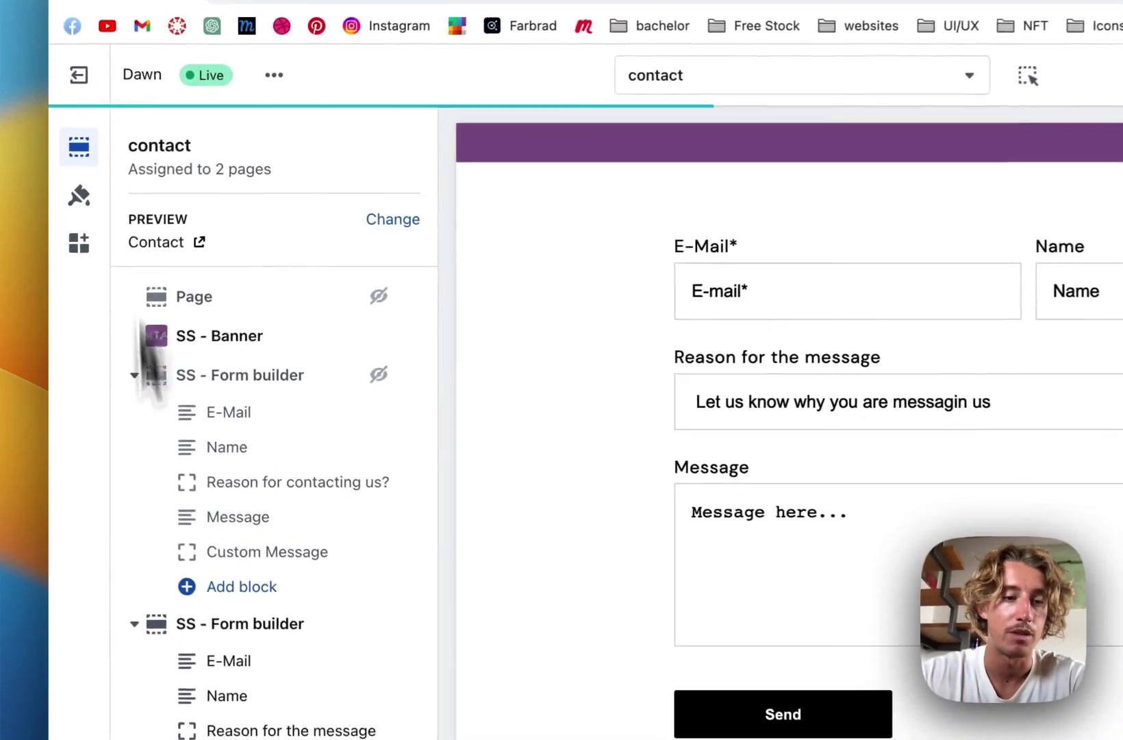
pyautogui.click(188, 626)
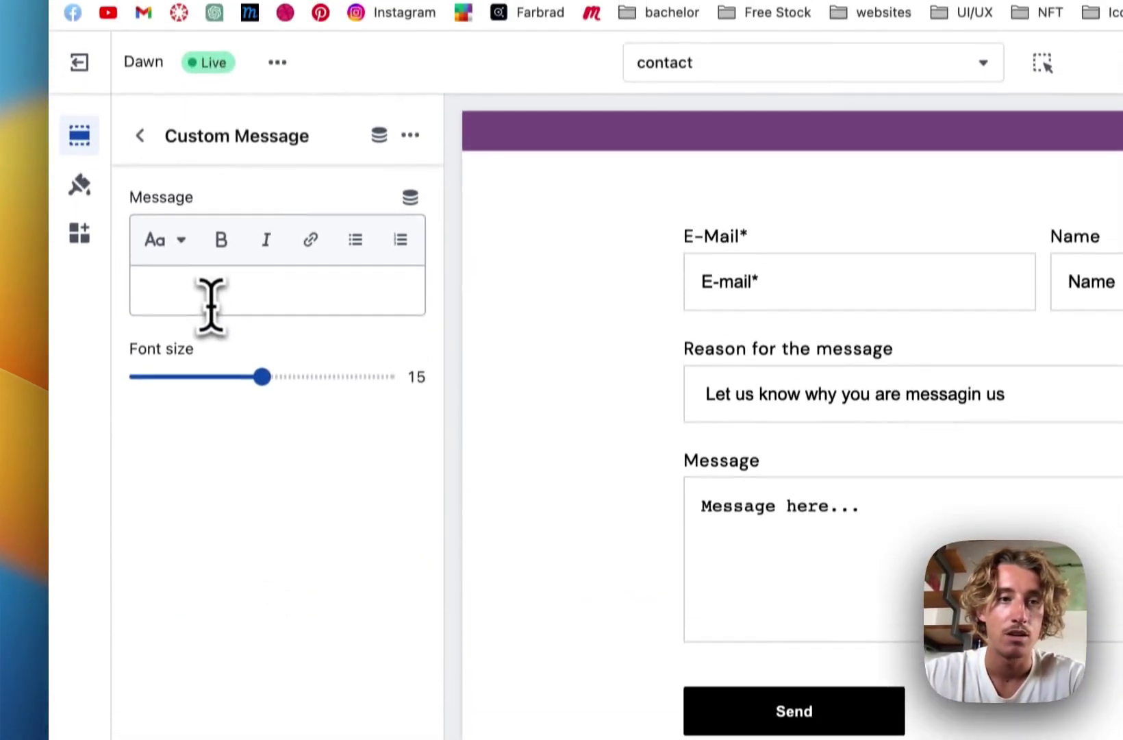
pyautogui.click(206, 86)
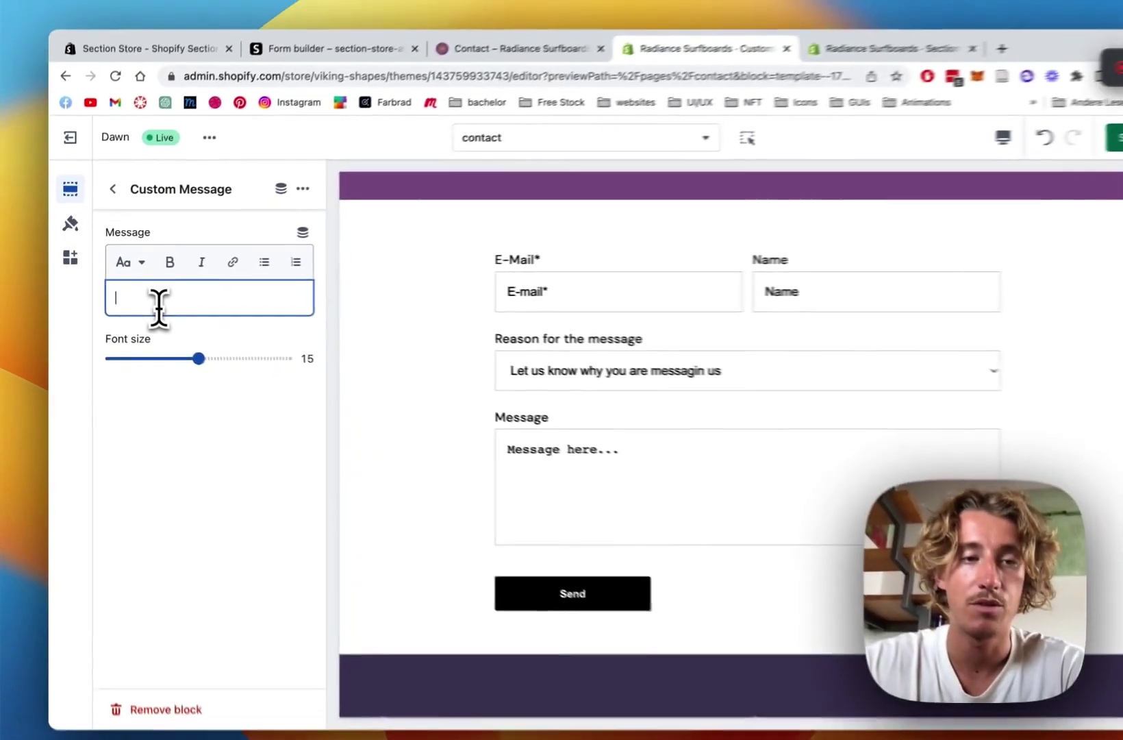
pyautogui.write('We usually text back in 10h')
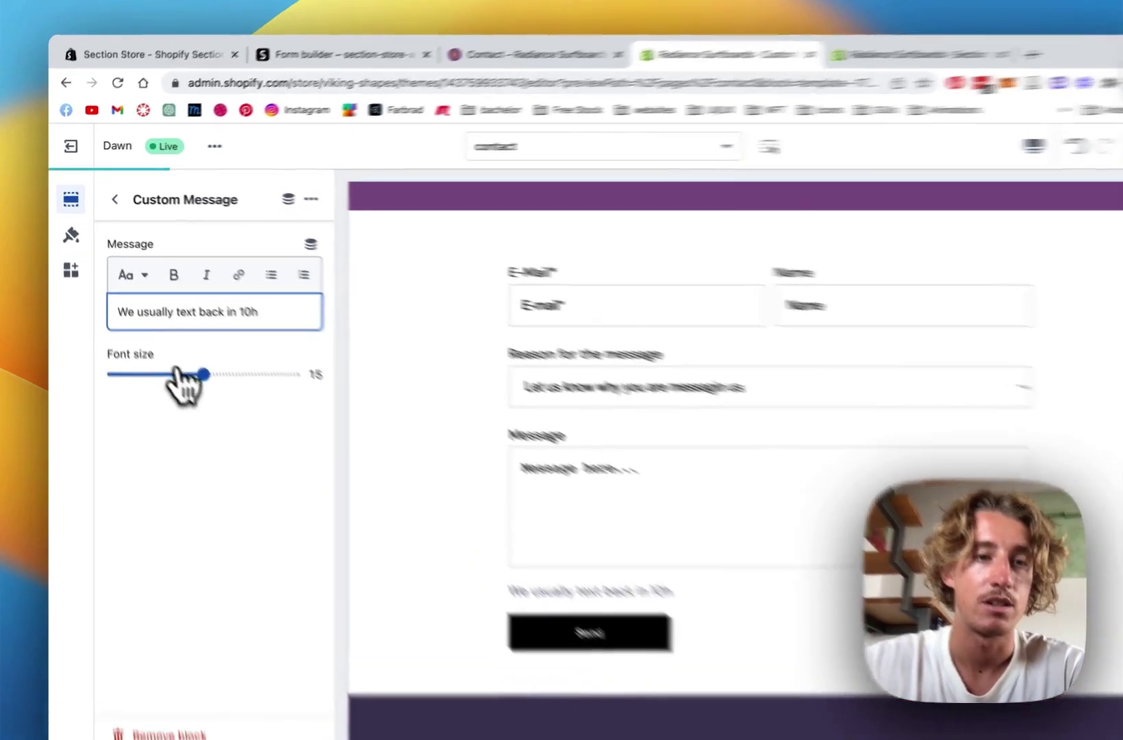
pyautogui.moveTo(162, 352); pyautogui.dragTo(155, 351)
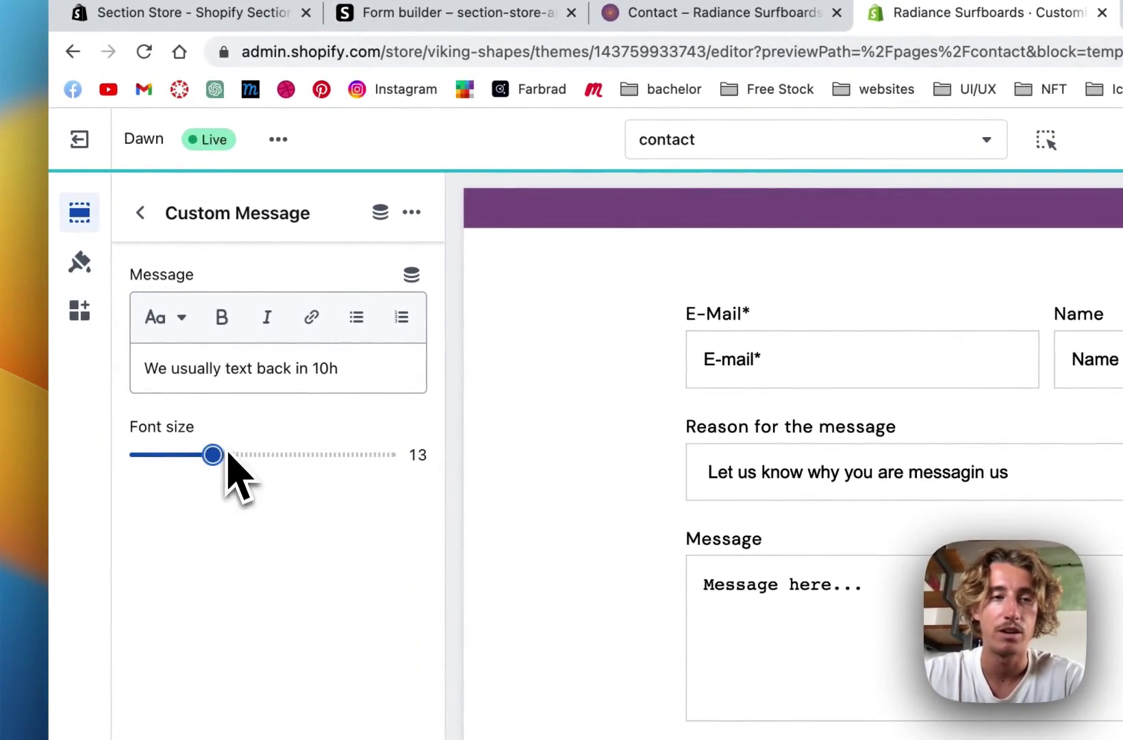
pyautogui.click(141, 213)
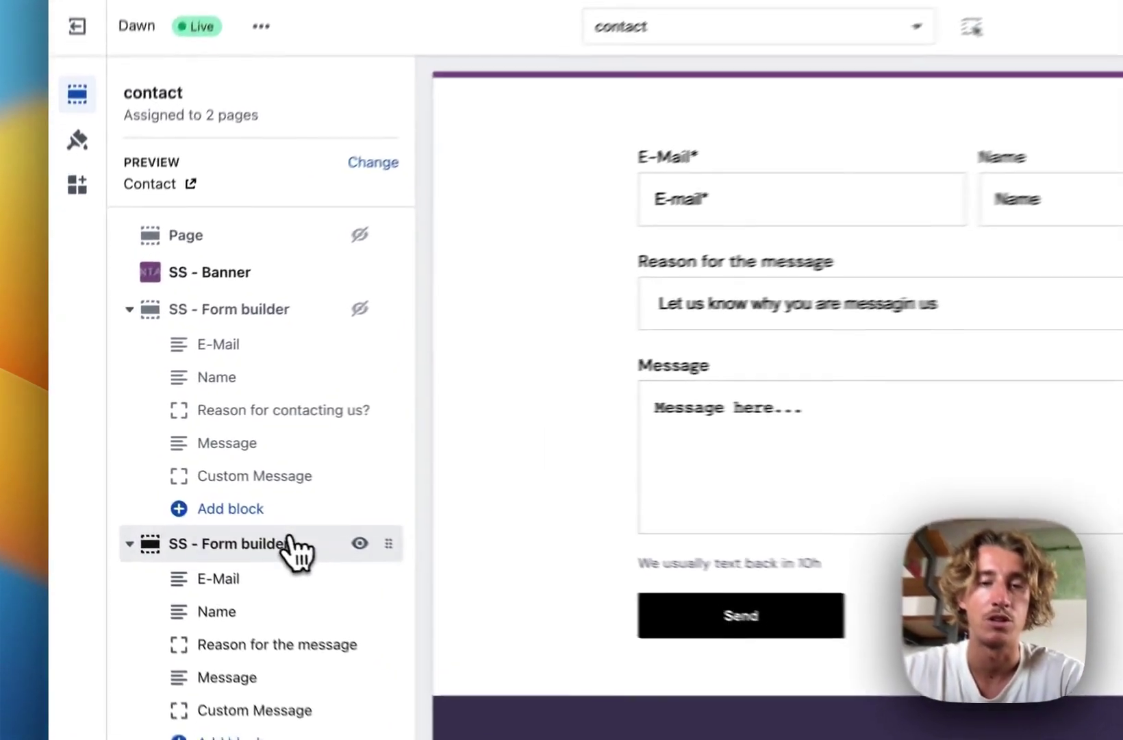
# In the second SS - Form builder section, set page title 'Drop us a message', sub-text 'Write us now', success message 'Succesfully sent'
pyautogui.click(219, 508)
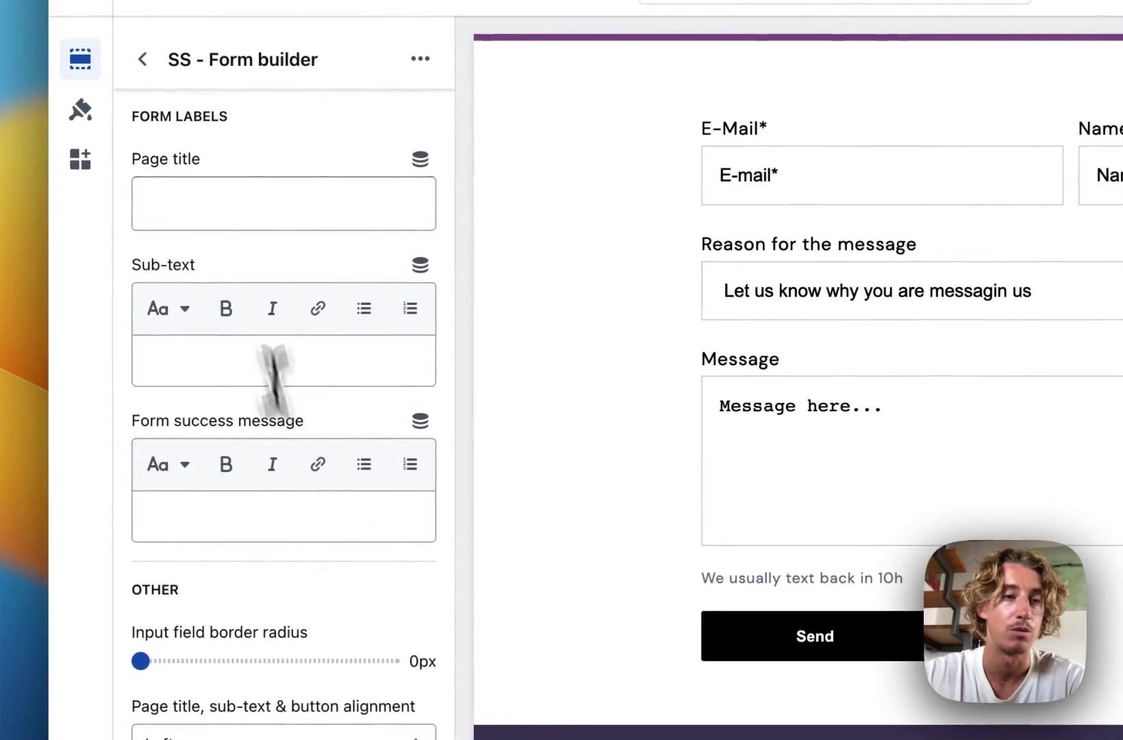
pyautogui.click(234, 209)
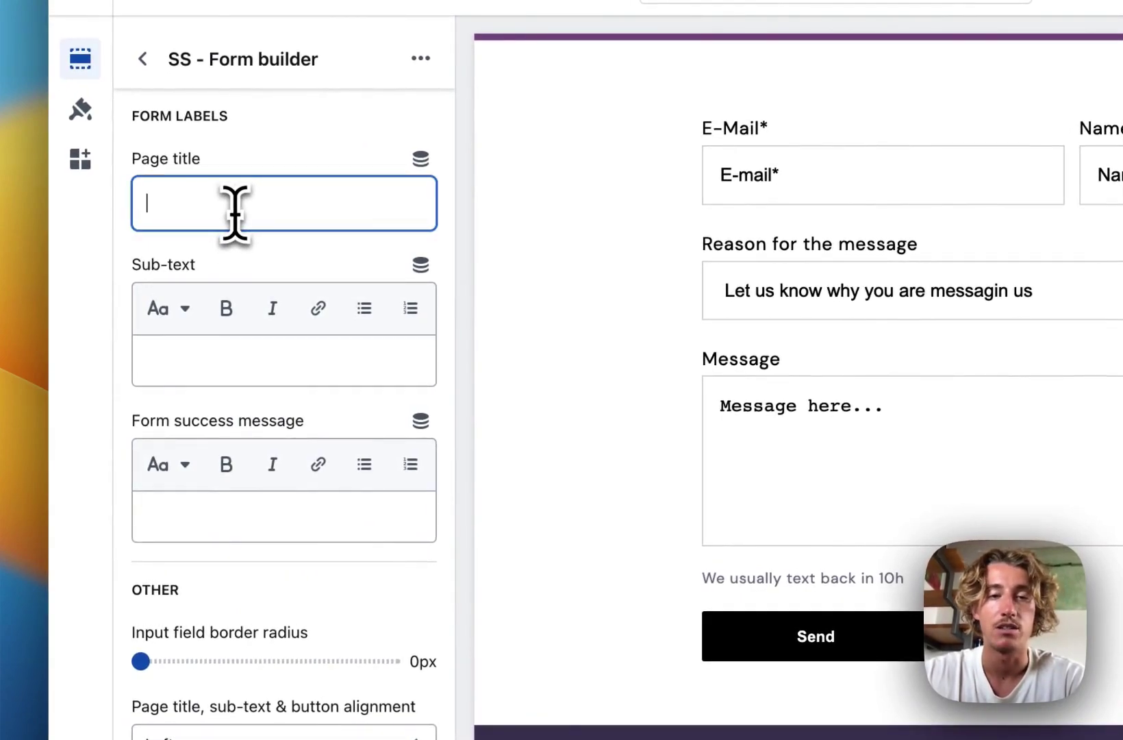
pyautogui.write('Drop us a message')
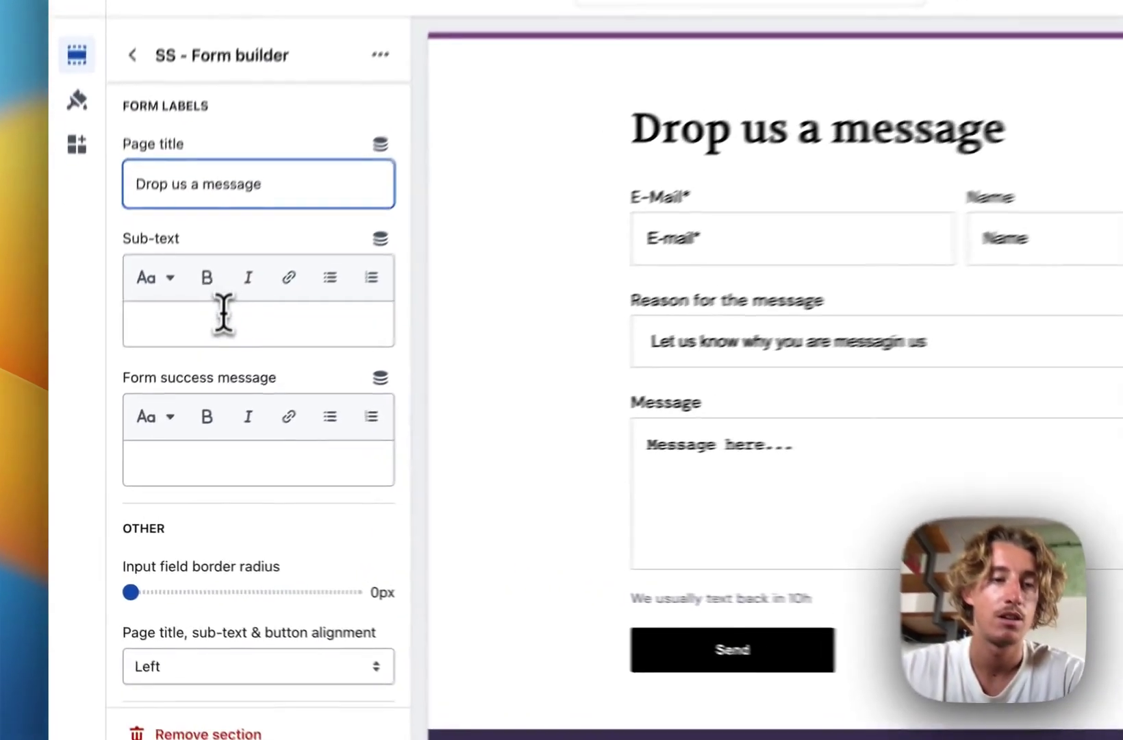
pyautogui.click(175, 385)
pyautogui.write('Write us now')
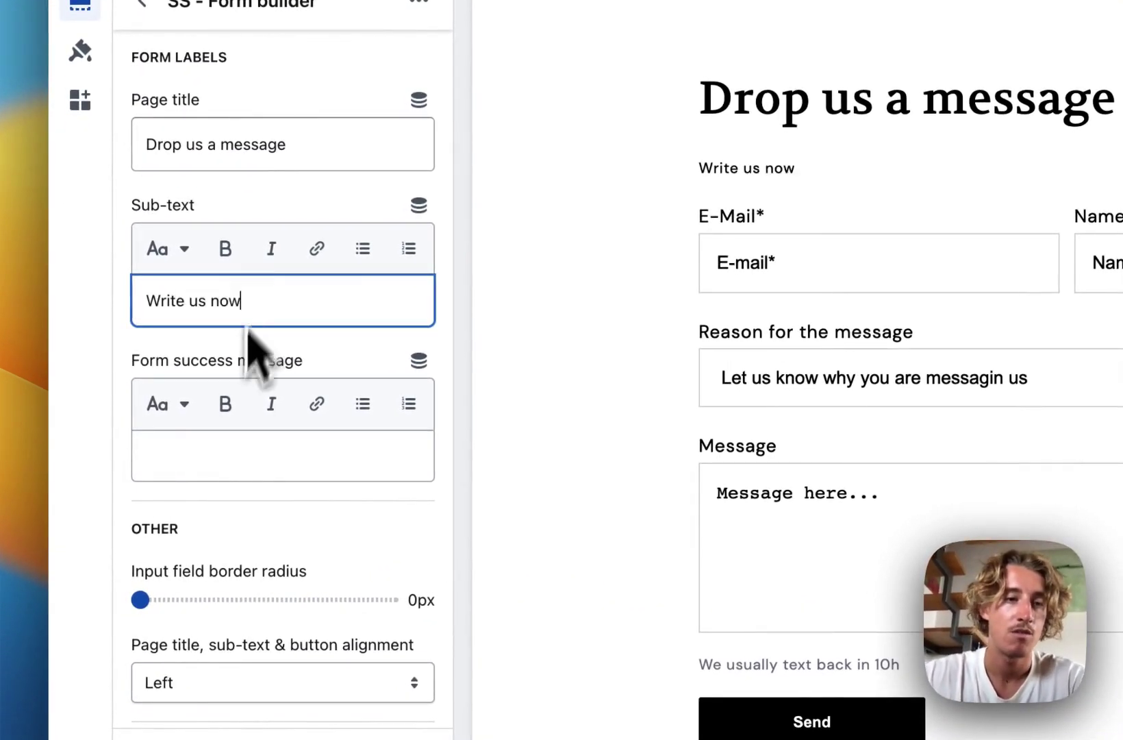
pyautogui.click(268, 456)
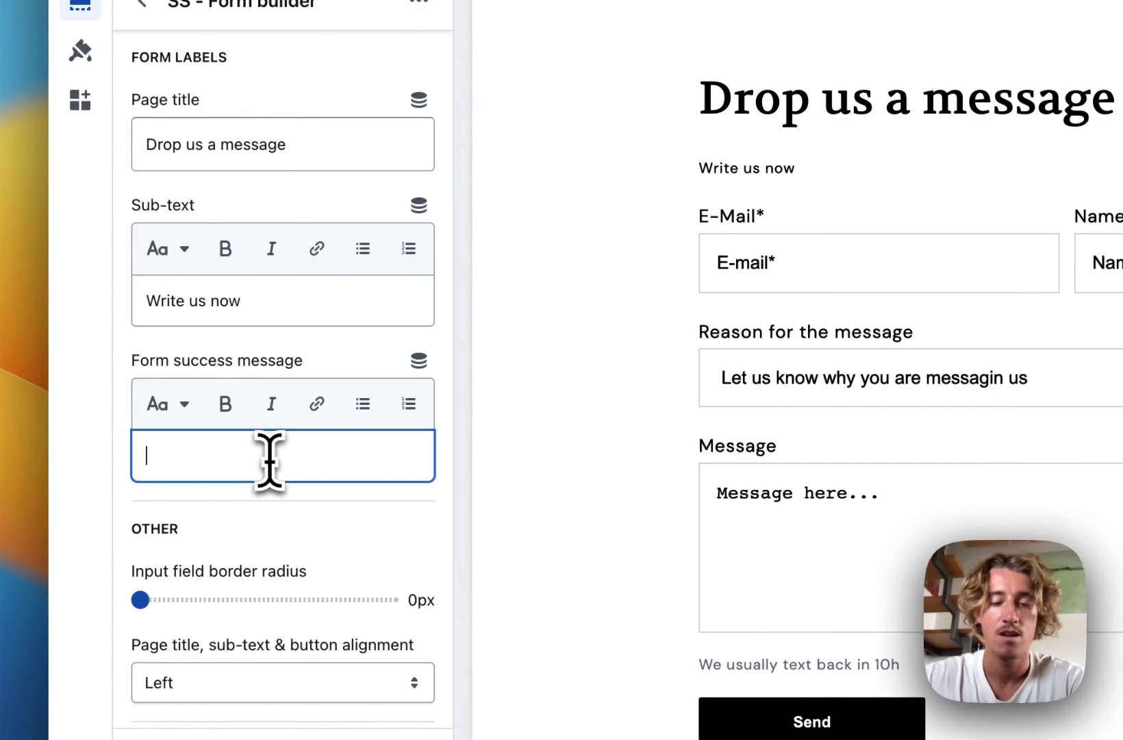
pyautogui.write('Succesfully sent')
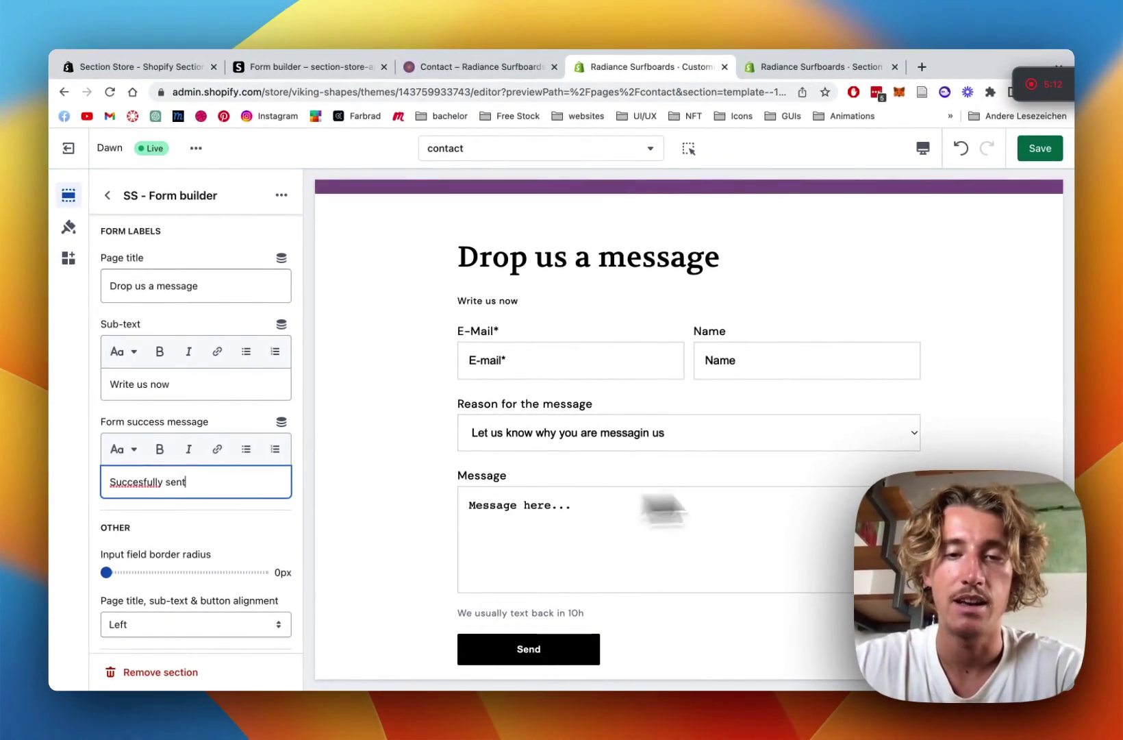
# Round the input field corners to 8px and center the title, sub-text and button
pyautogui.scroll(-4, 213, 445)
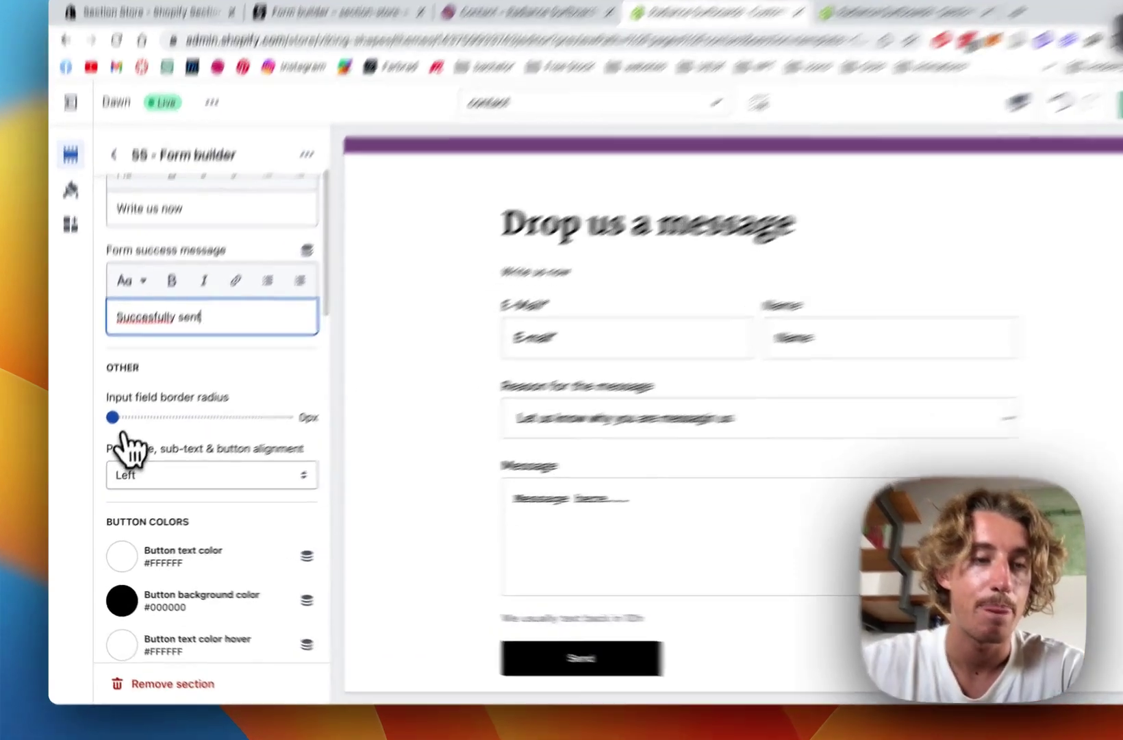
pyautogui.moveTo(108, 432); pyautogui.dragTo(117, 432)
pyautogui.moveTo(171, 358); pyautogui.dragTo(176, 357)
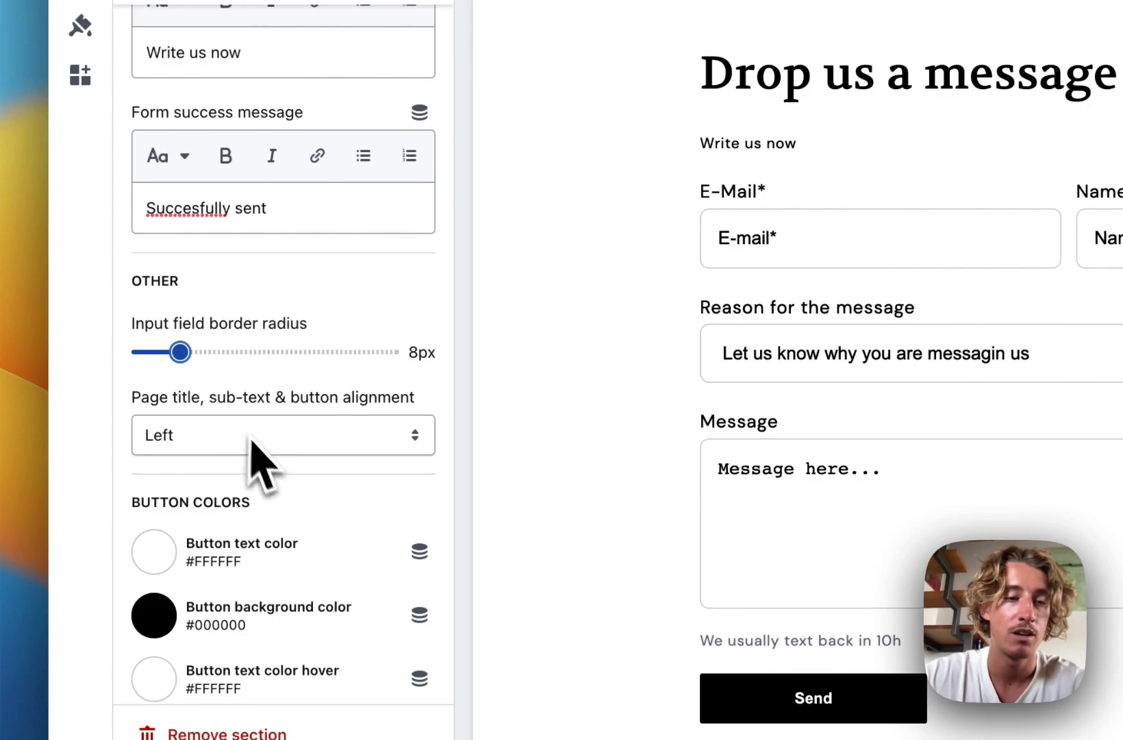
pyautogui.click(252, 442)
pyautogui.click(226, 463)
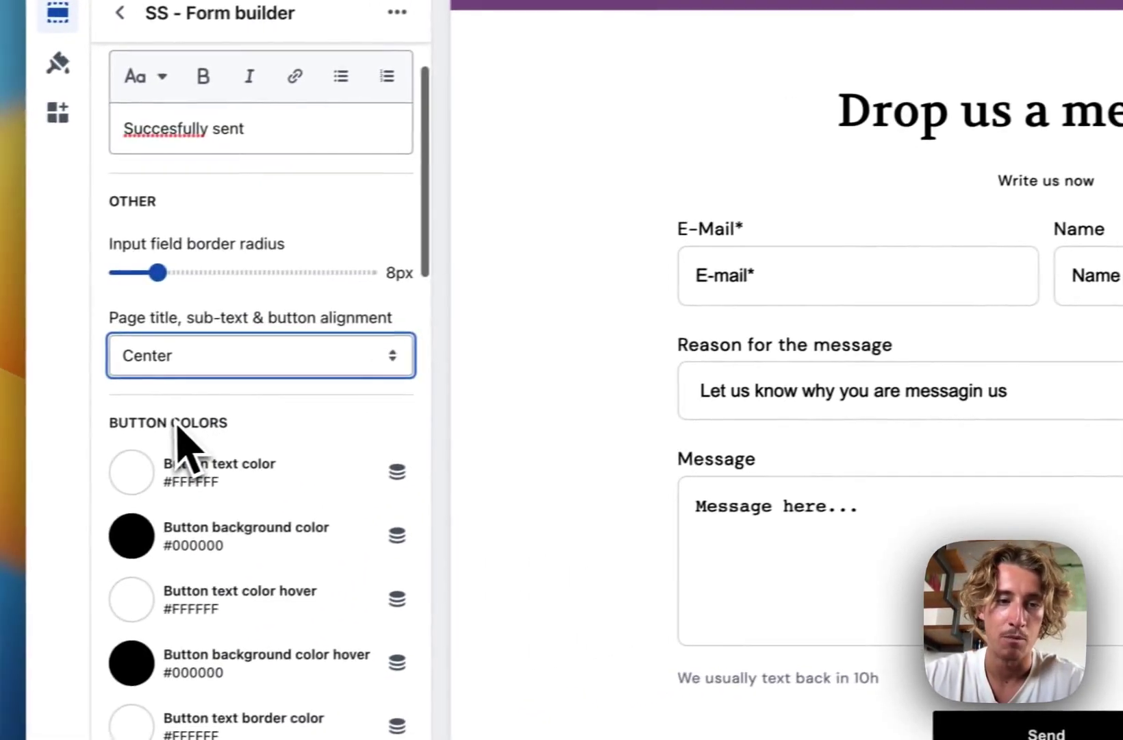
# Give the button orange #FFA74E text on a purple #9264A6 background
pyautogui.scroll(-6, 177, 425)
pyautogui.scroll(3, 178, 446)
pyautogui.click(145, 241)
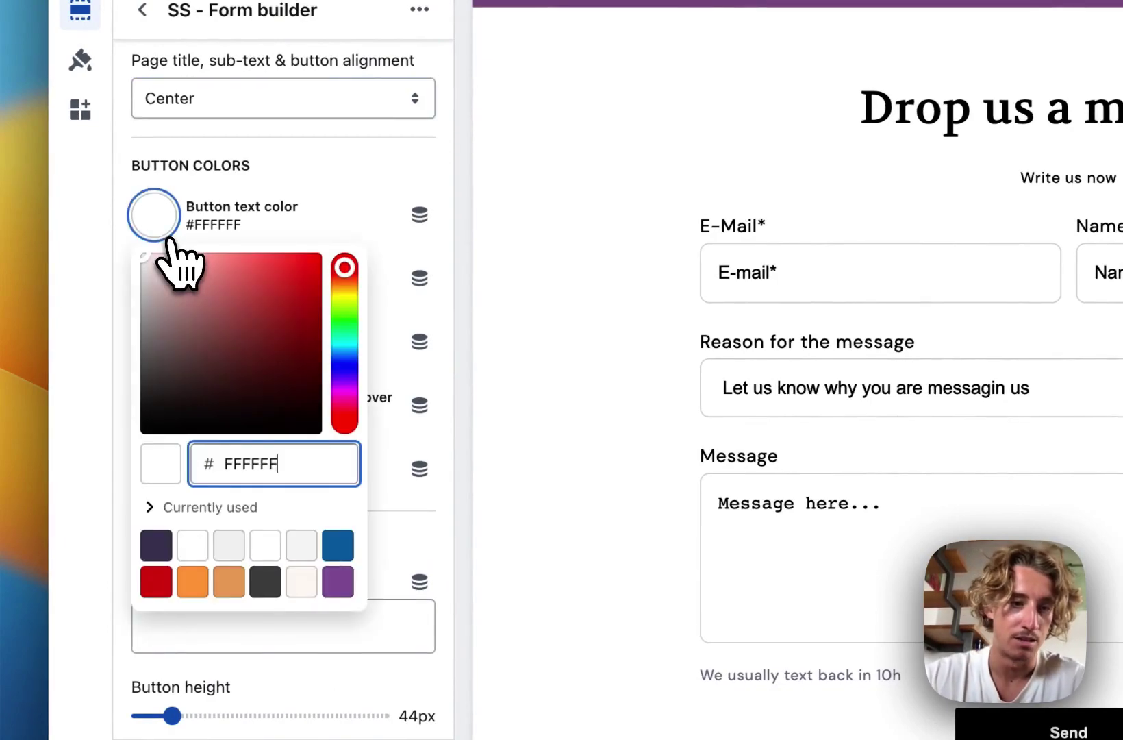
pyautogui.click(193, 580)
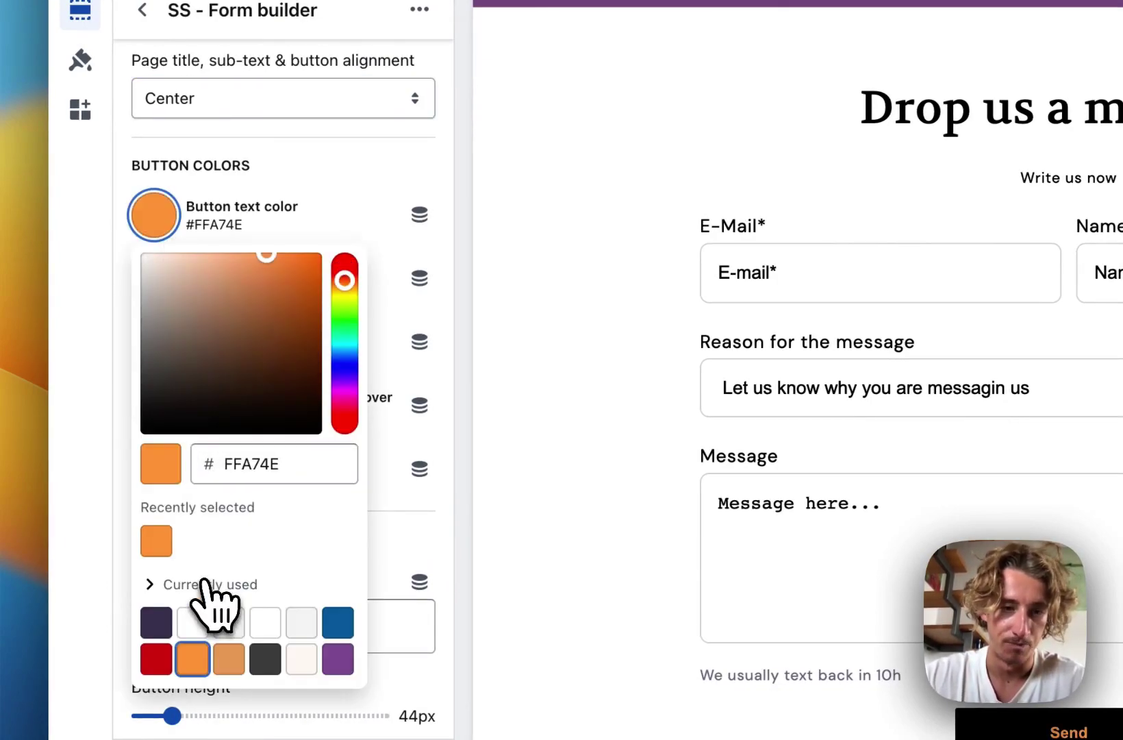
pyautogui.click(421, 263)
pyautogui.click(161, 281)
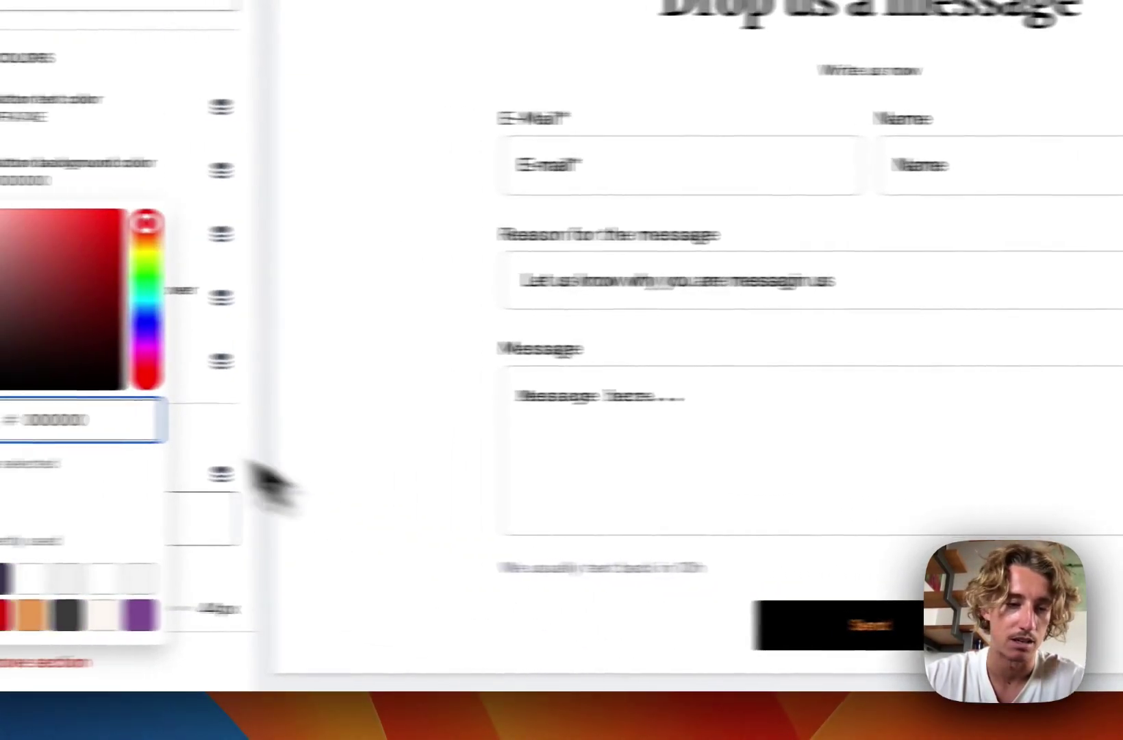
pyautogui.click(141, 614)
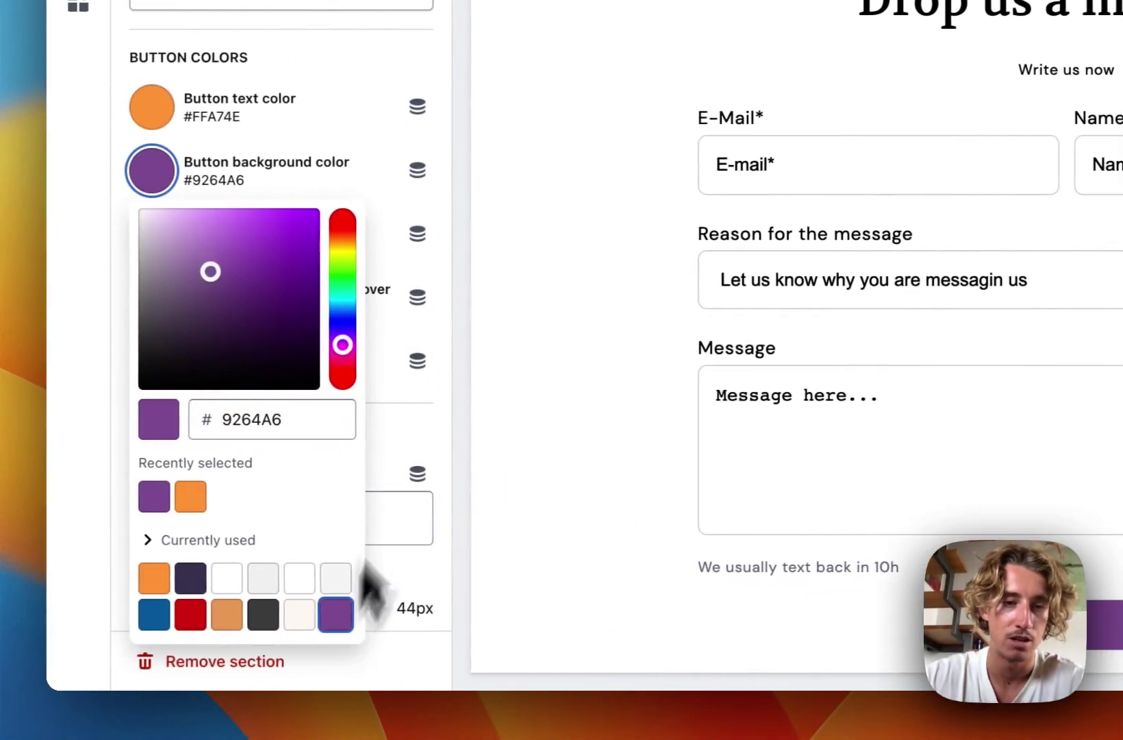
pyautogui.click(256, 246)
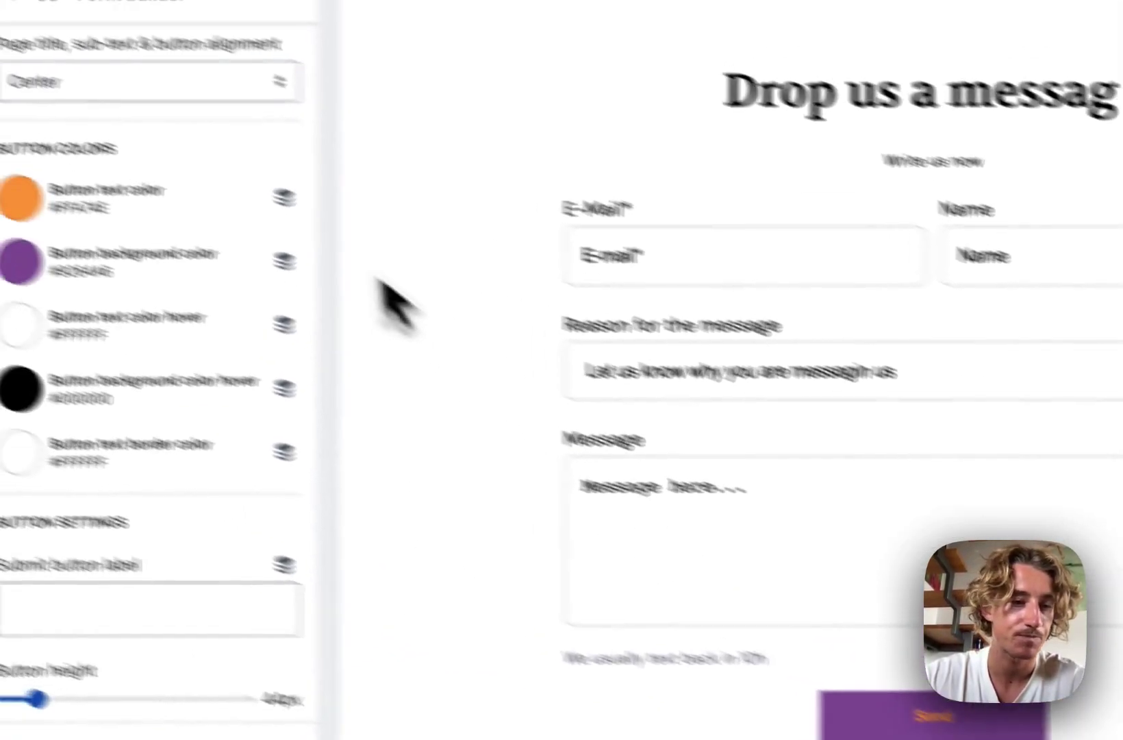
# Change the submit button label to 'Send now' and tick 'Make button full width'
pyautogui.scroll(-5, 237, 171)
pyautogui.click(311, 257)
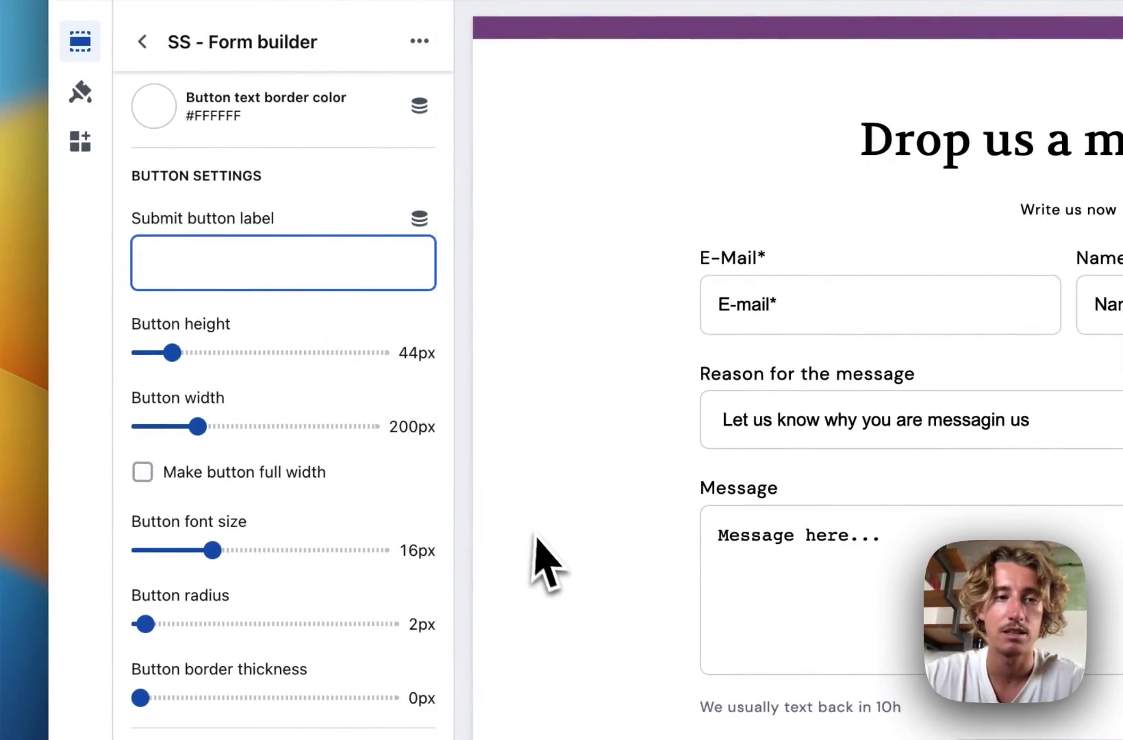
pyautogui.write('Sennd')
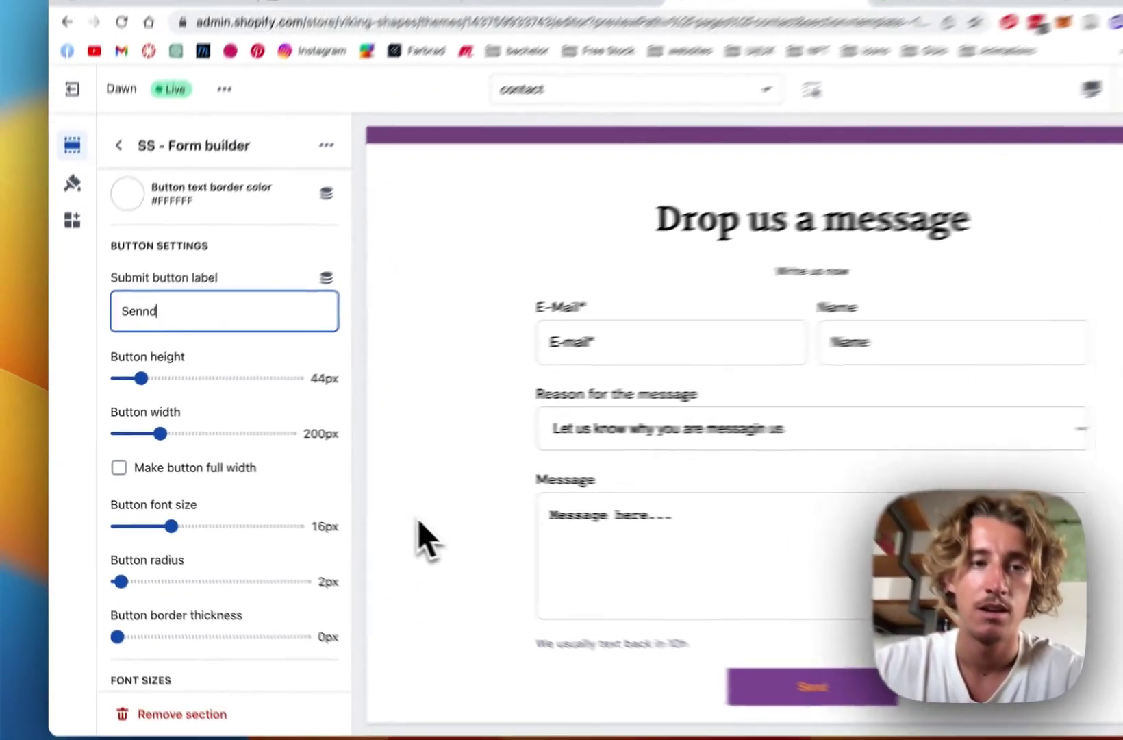
pyautogui.press('BackSpace')
pyautogui.press('BackSpace')
pyautogui.press('BackSpace')
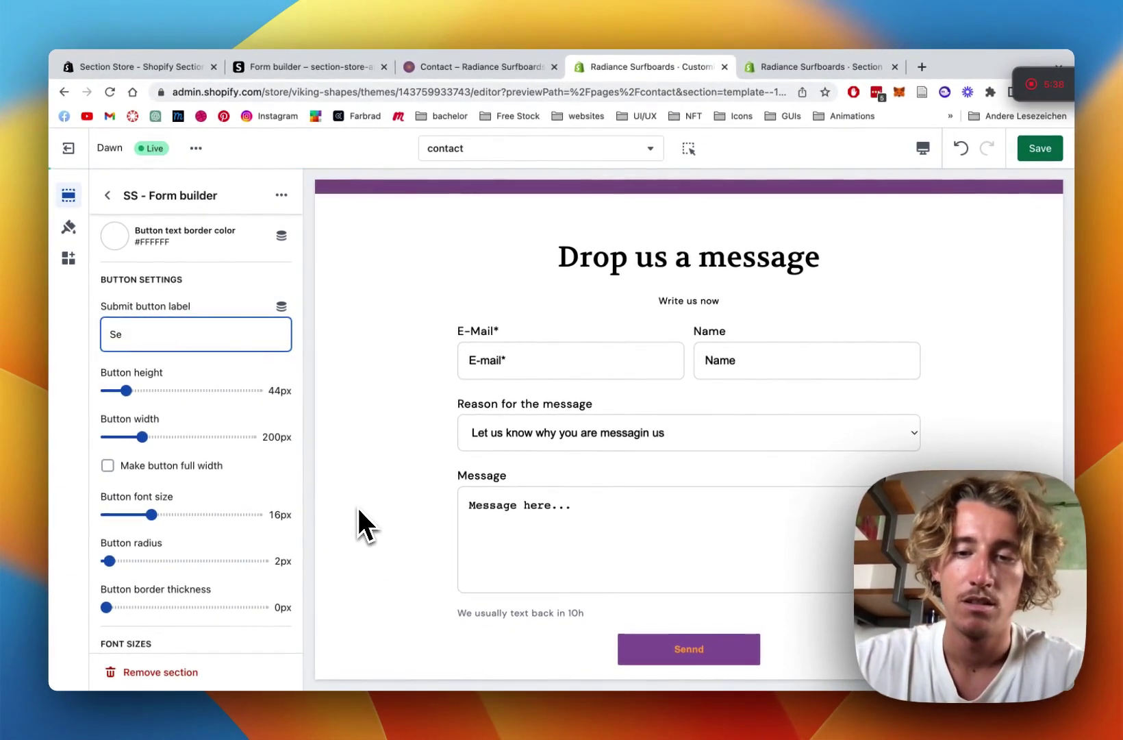
pyautogui.write('nd ')
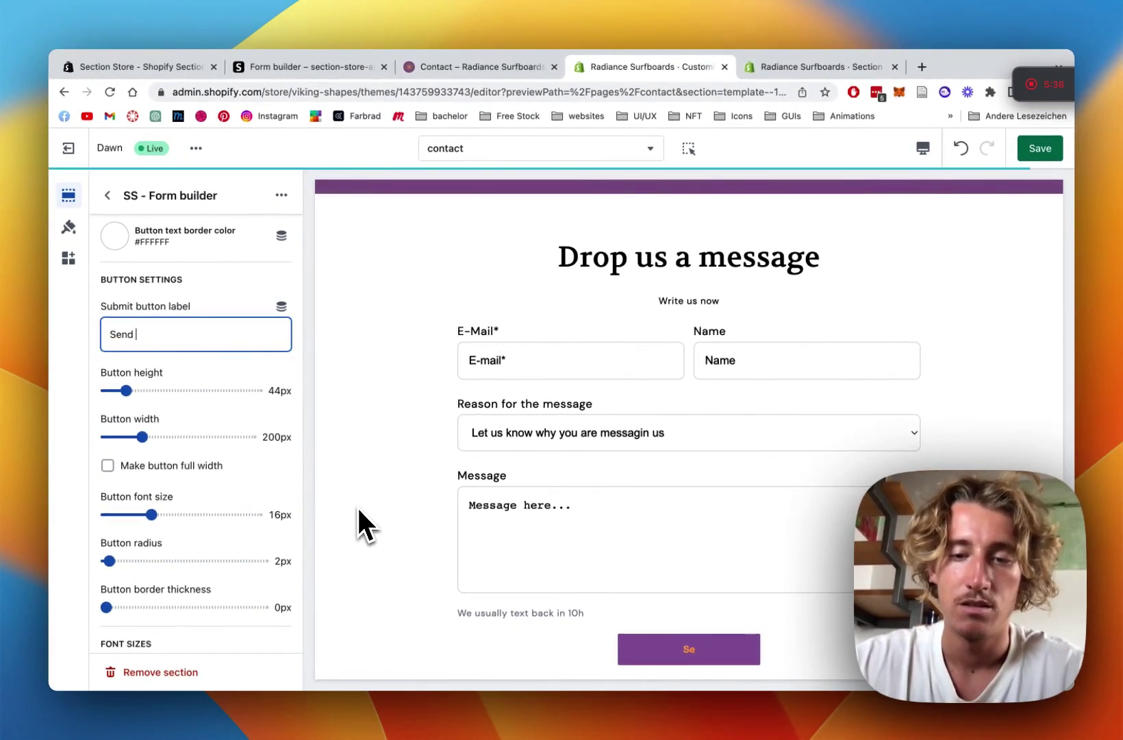
pyautogui.write('now')
pyautogui.scroll(-1, 137, 392)
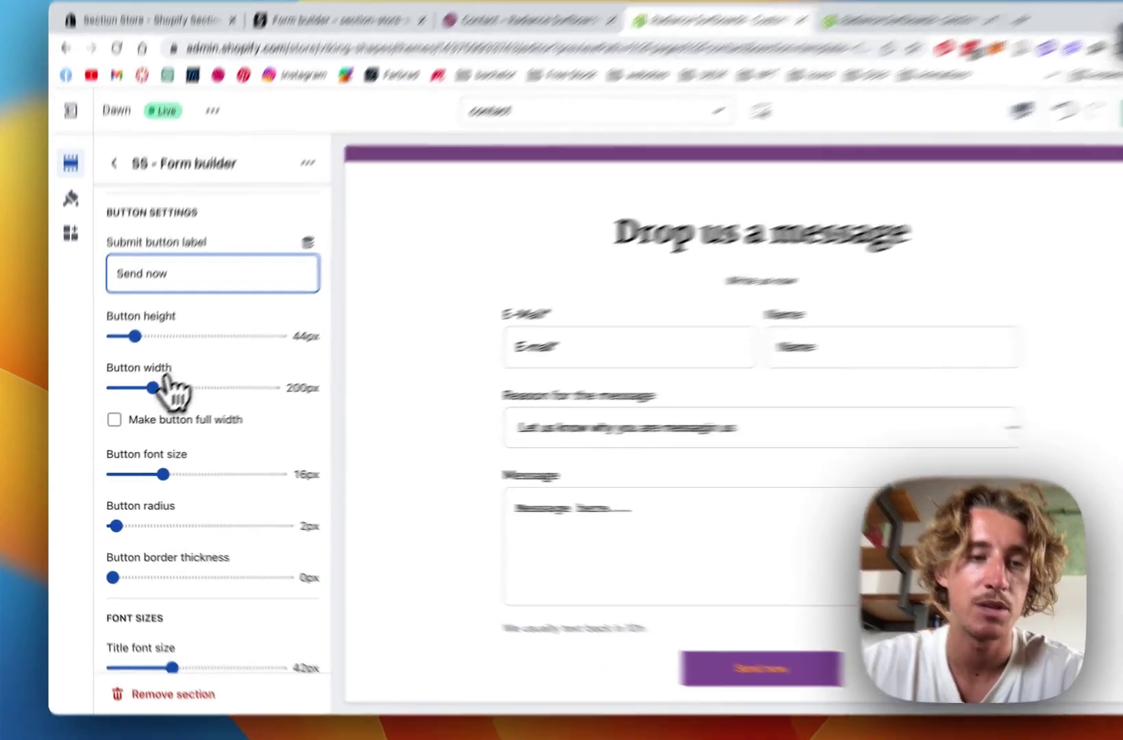
pyautogui.click(107, 426)
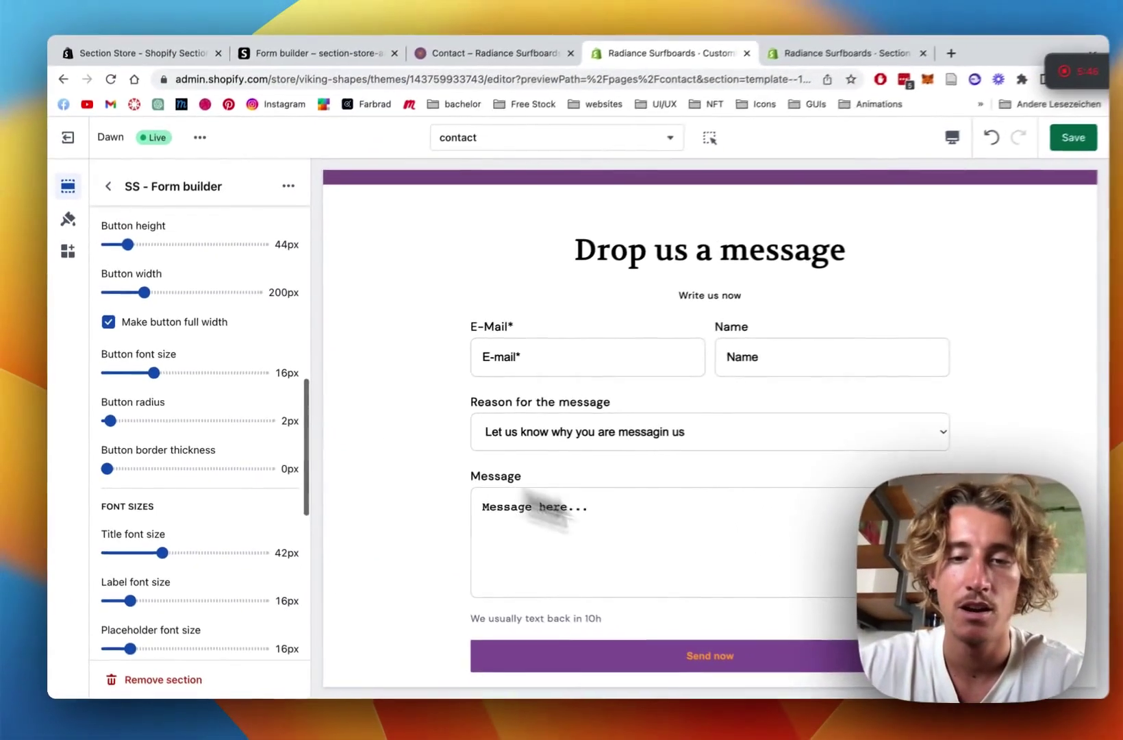
# Set the header and field titles to purple #9264A6 and the placeholder text to orange #FFA74E
pyautogui.scroll(-3, 179, 284)
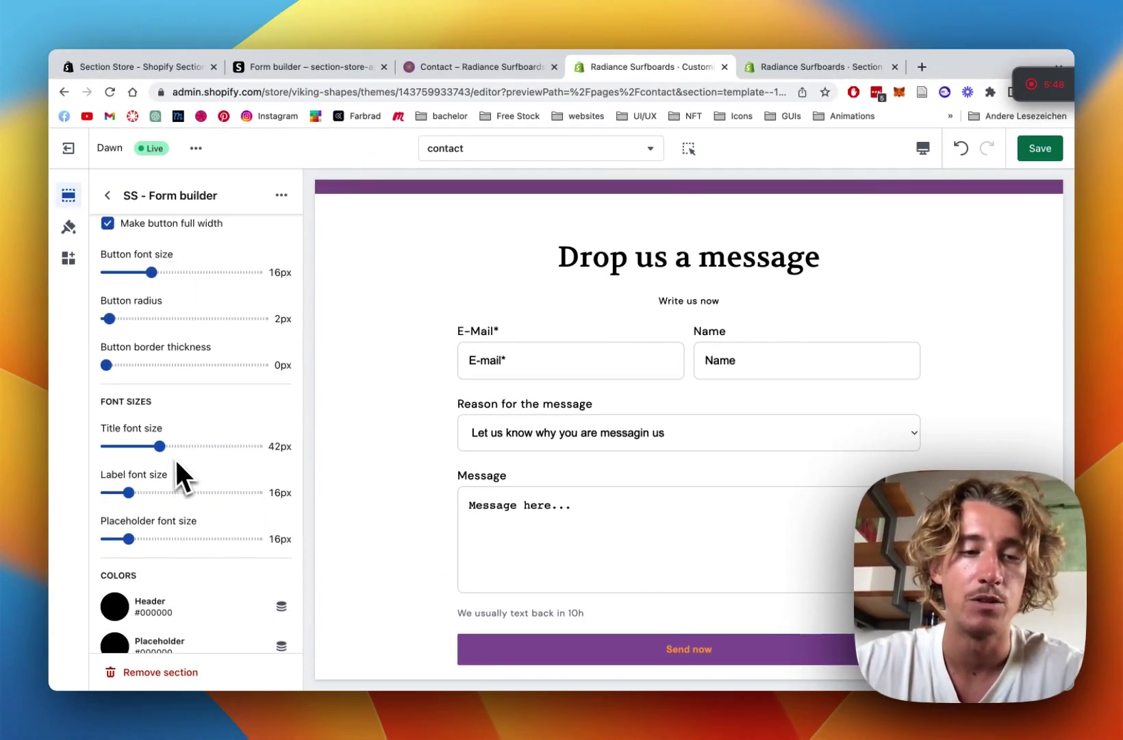
pyautogui.scroll(-4, 171, 459)
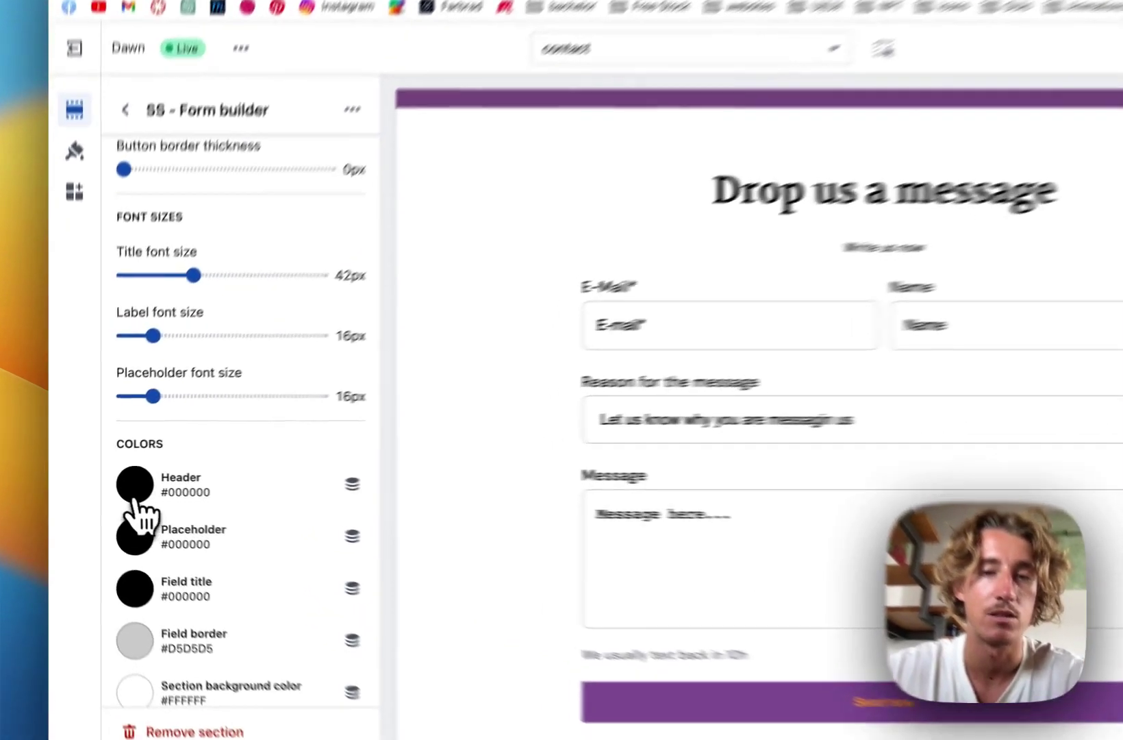
pyautogui.click(117, 484)
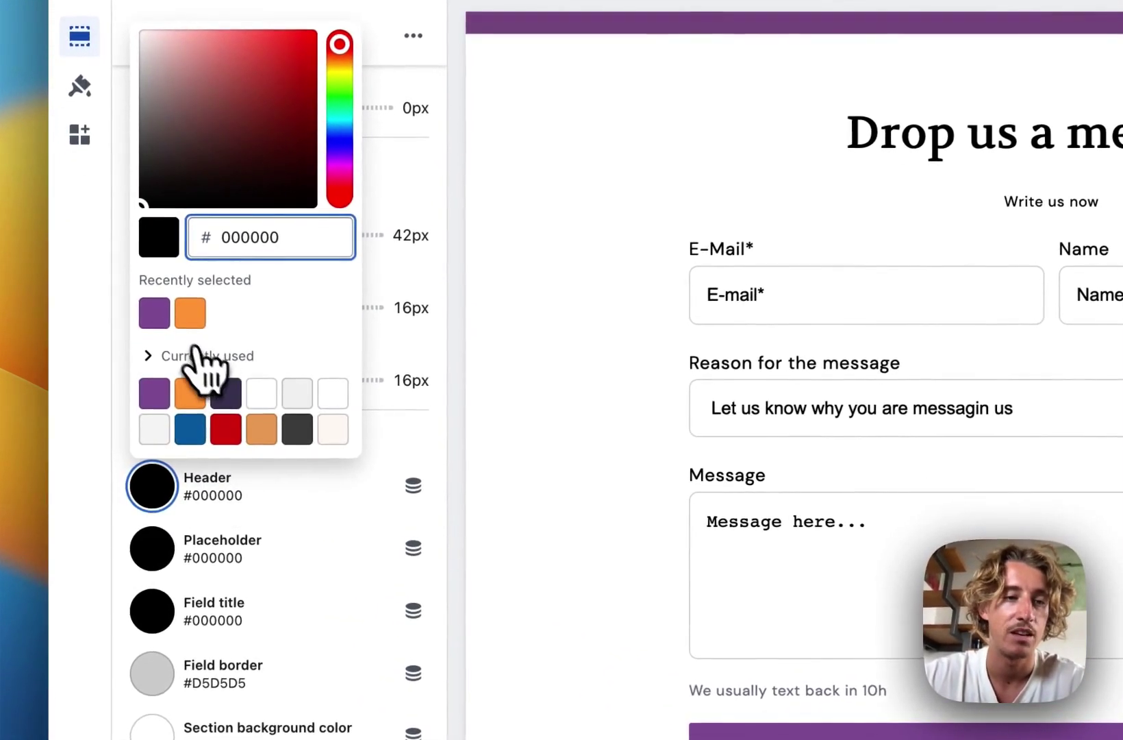
pyautogui.click(154, 391)
pyautogui.click(152, 546)
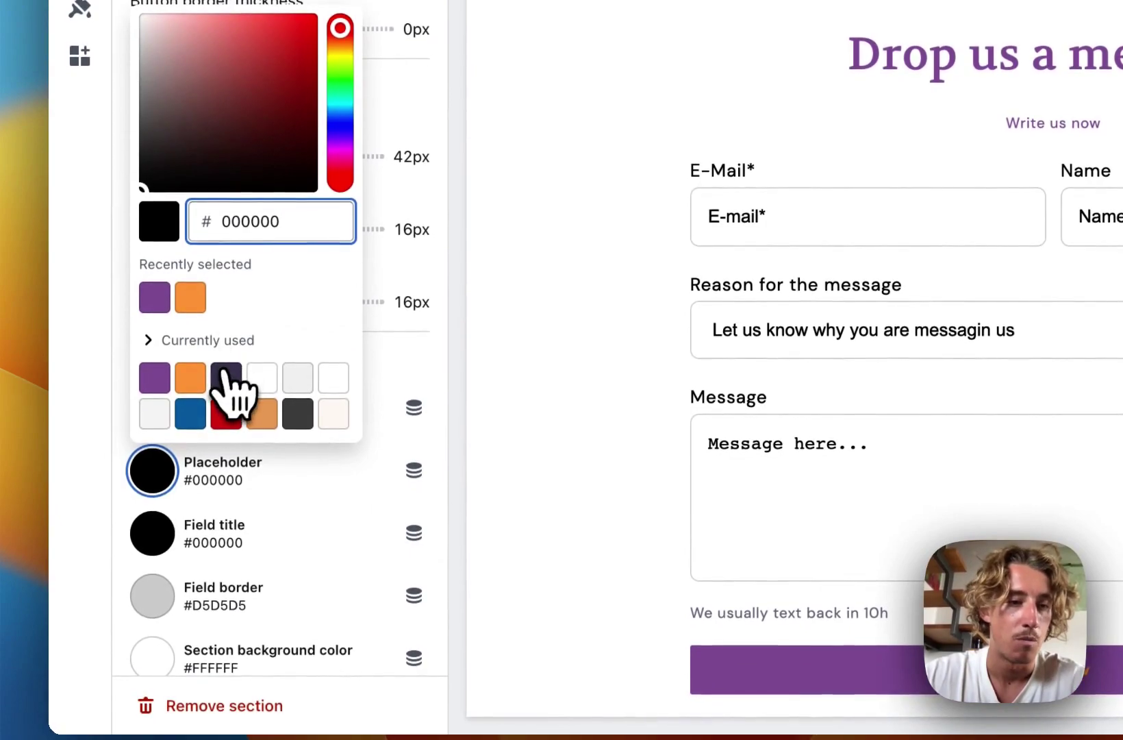
pyautogui.click(191, 379)
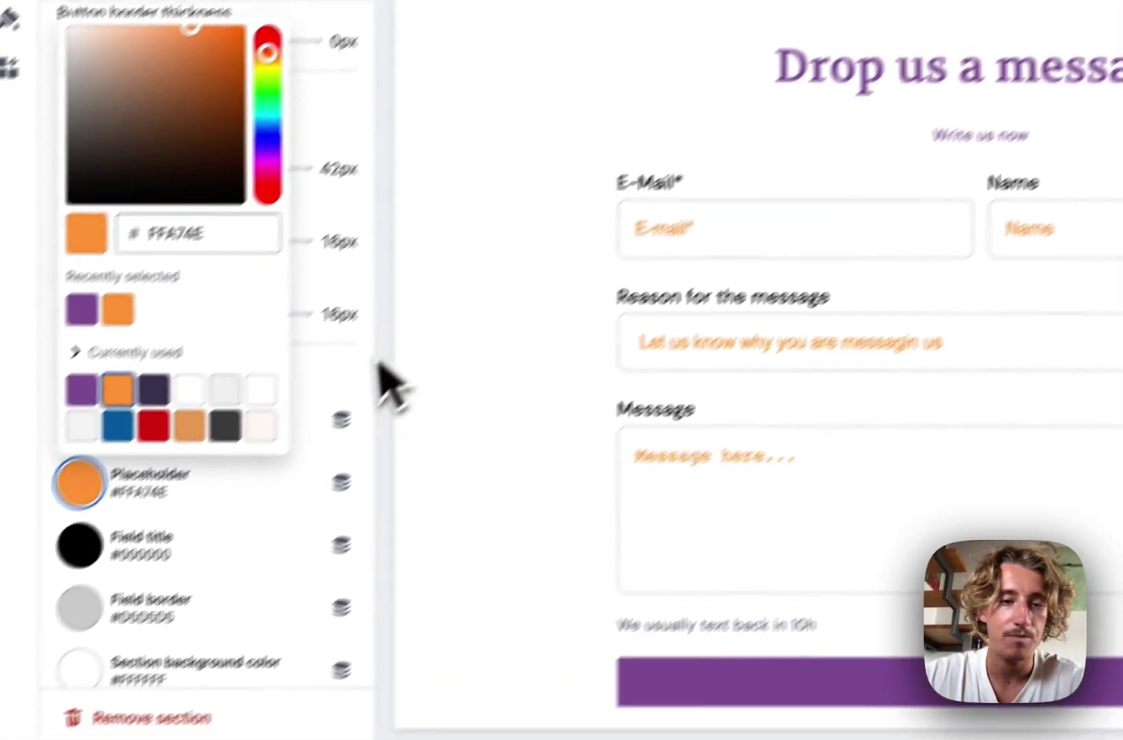
pyautogui.click(331, 447)
pyautogui.scroll(-5, 315, 500)
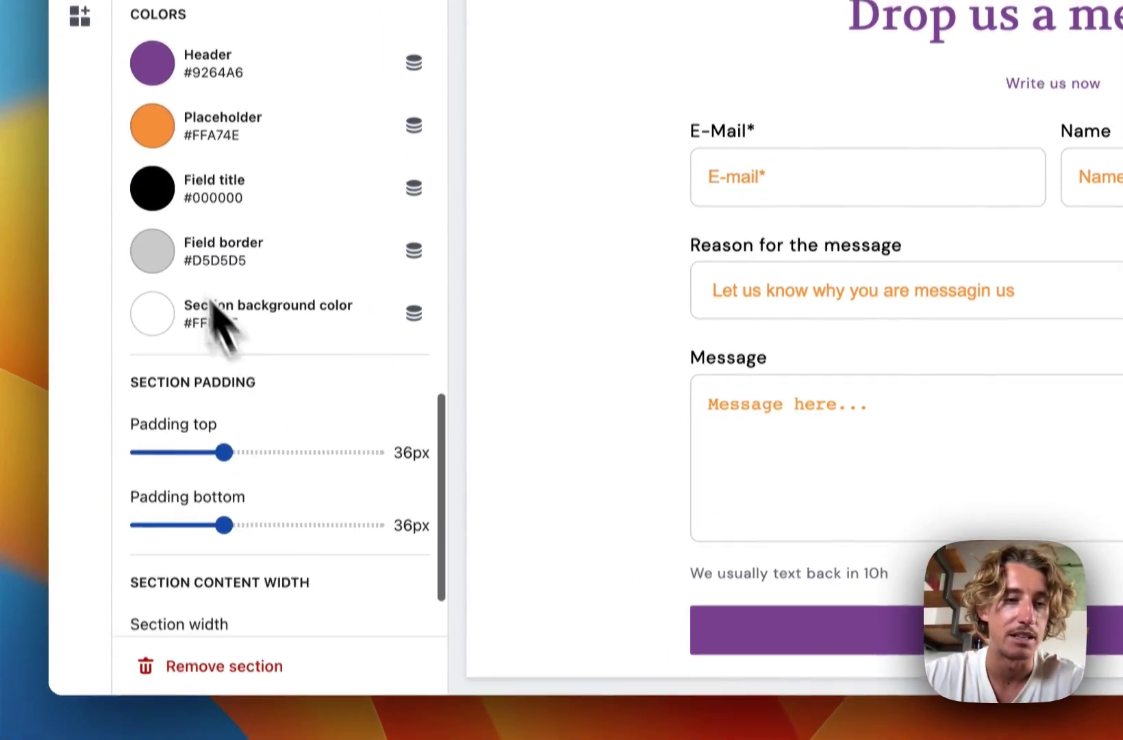
pyautogui.click(154, 218)
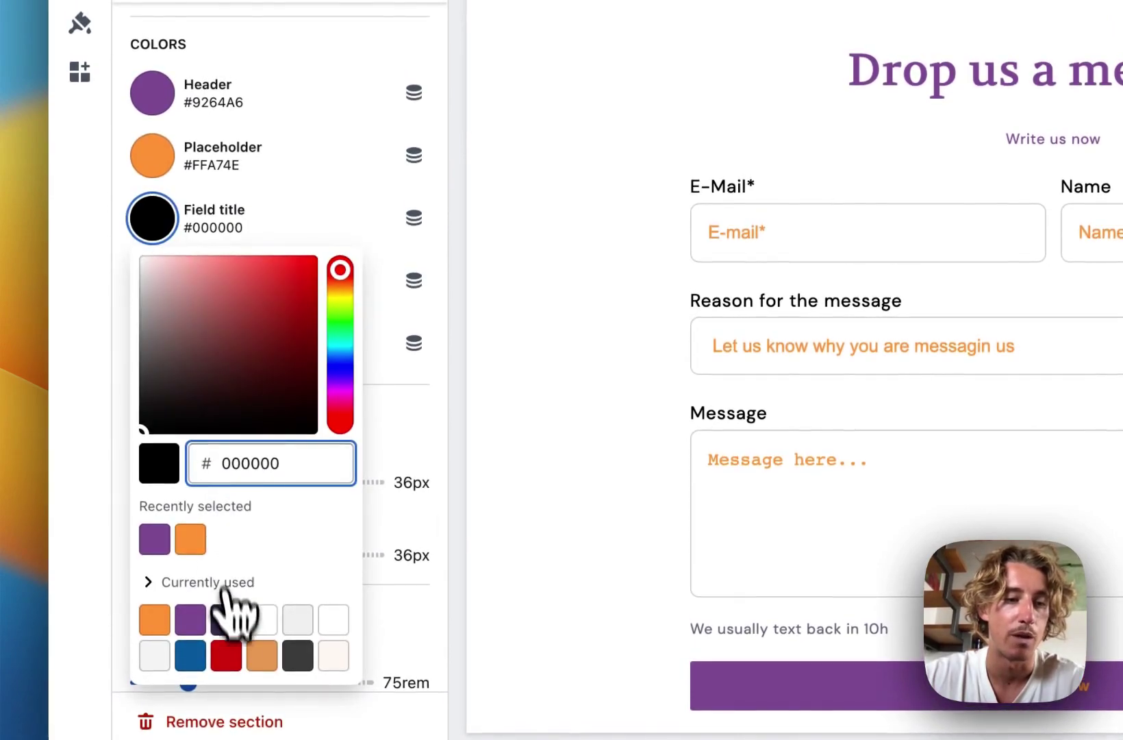
pyautogui.click(190, 619)
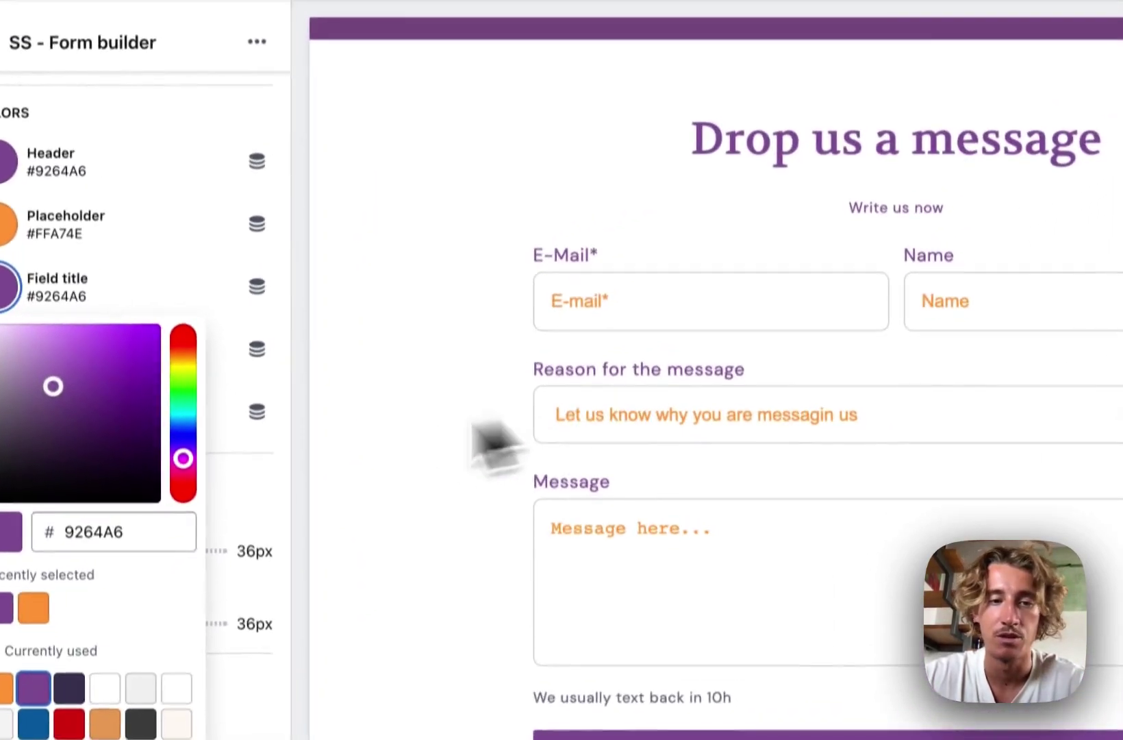
pyautogui.click(461, 436)
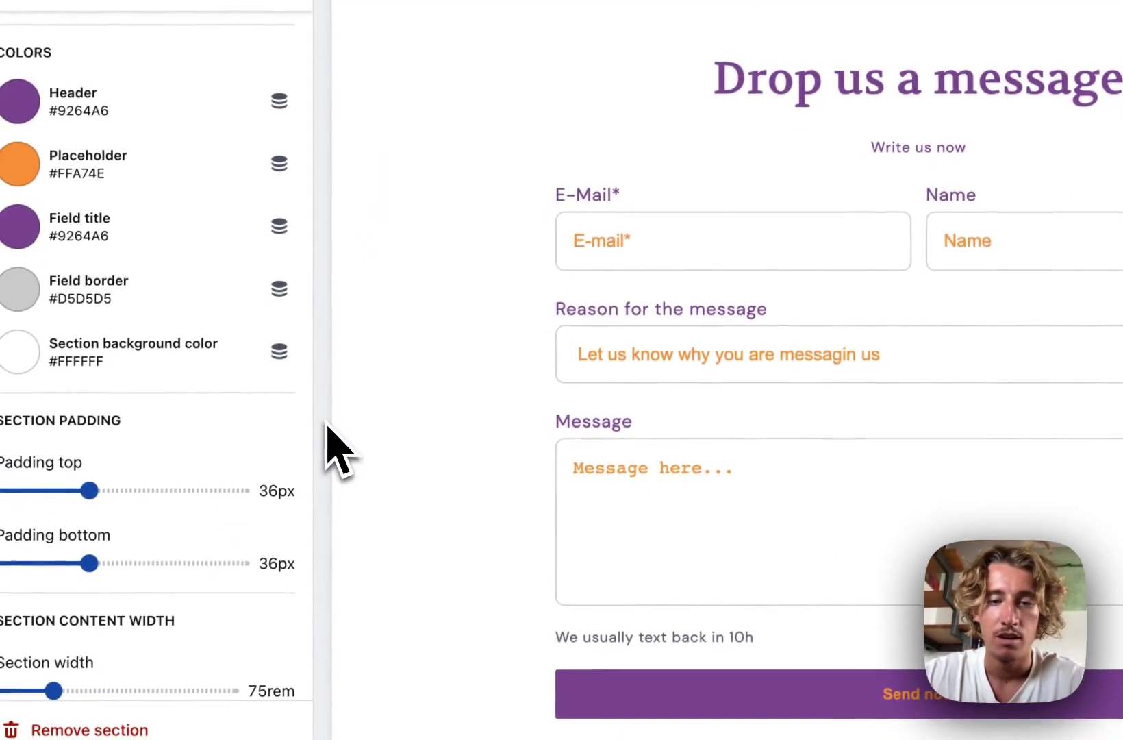
# Save the theme so the editor confirms 'Changes saved.'
pyautogui.scroll(-3, 245, 398)
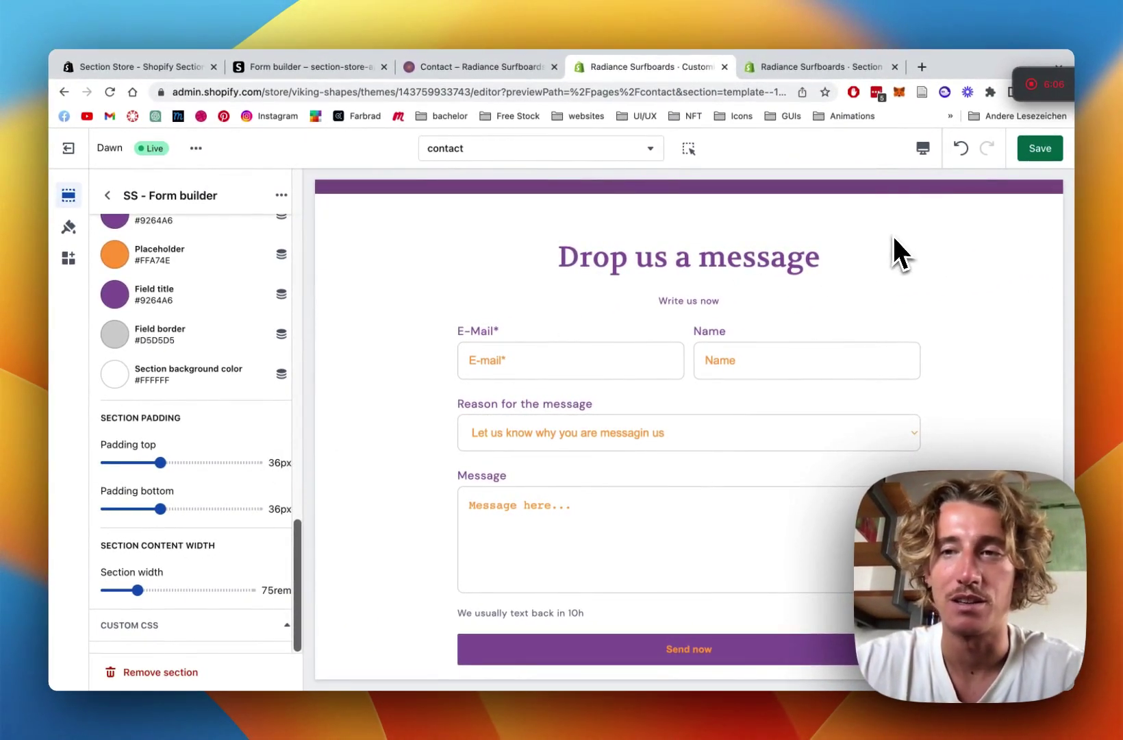
pyautogui.click(1038, 153)
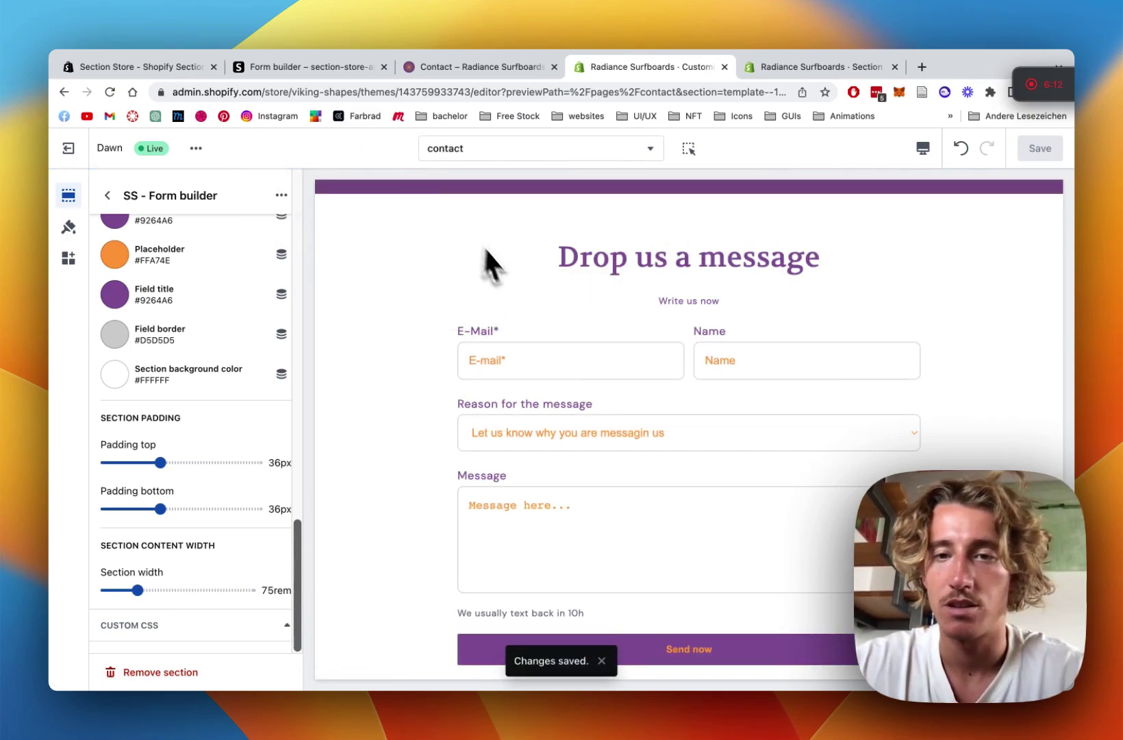
# Reload the live contact page and fill the e-mail field with the saved autofill address
pyautogui.click(452, 67)
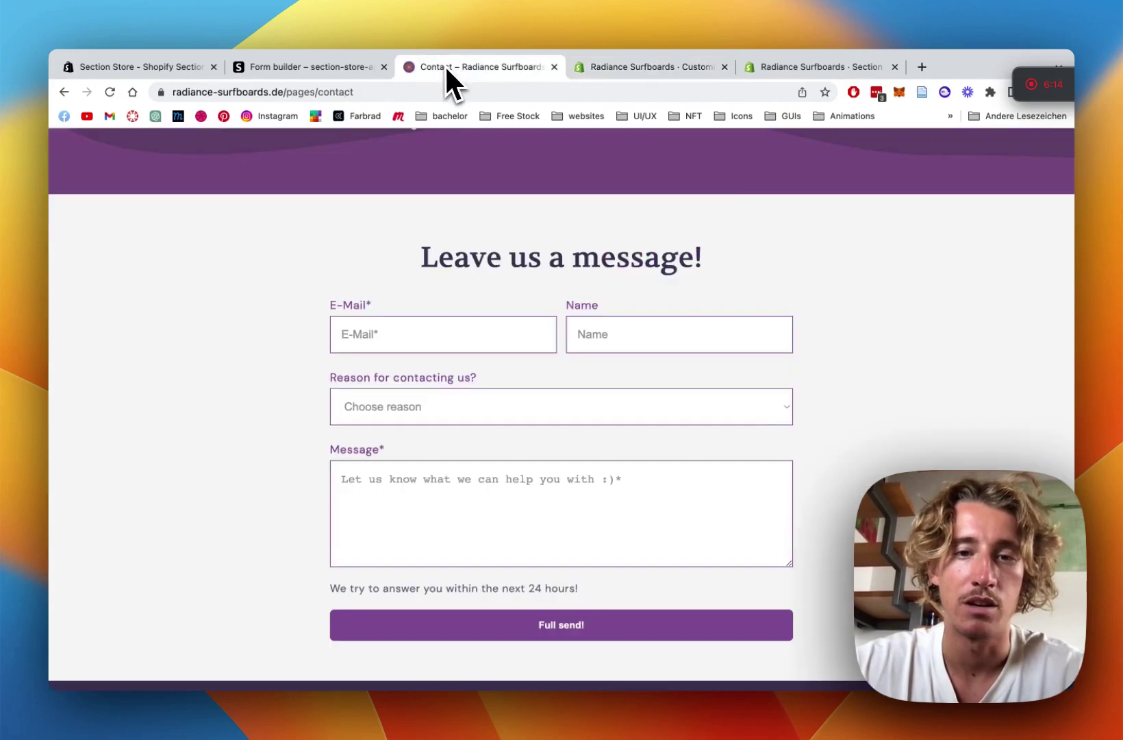
pyautogui.press('super+r')
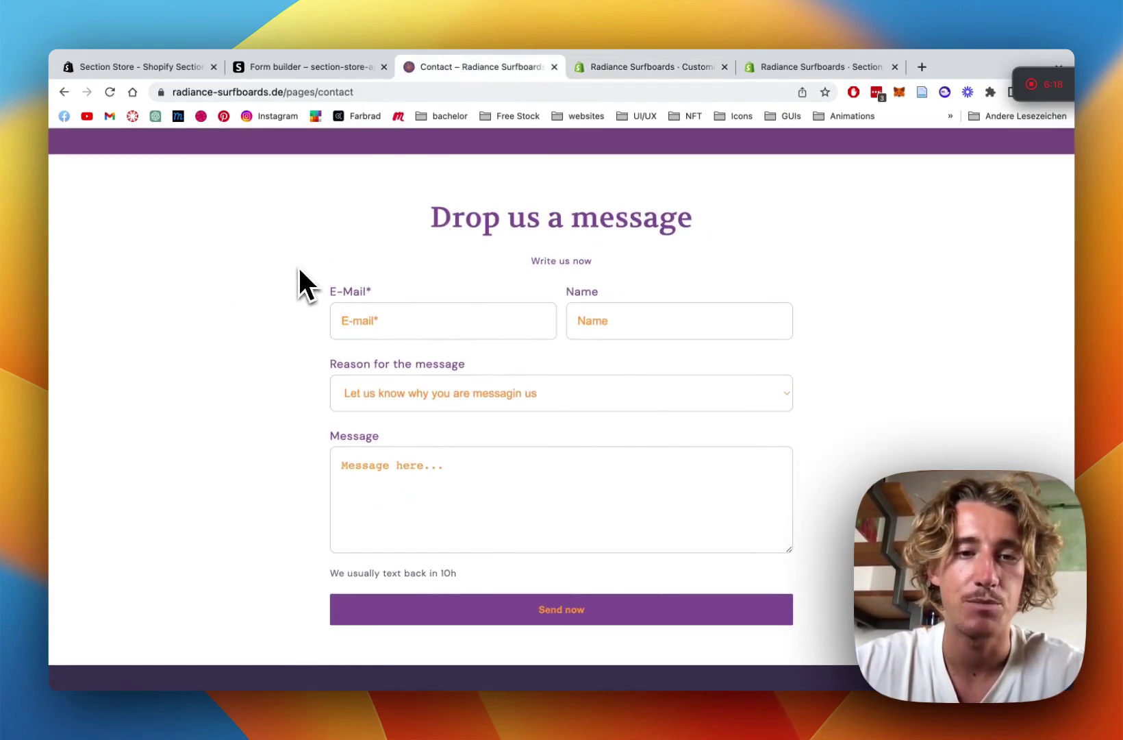
pyautogui.click(414, 321)
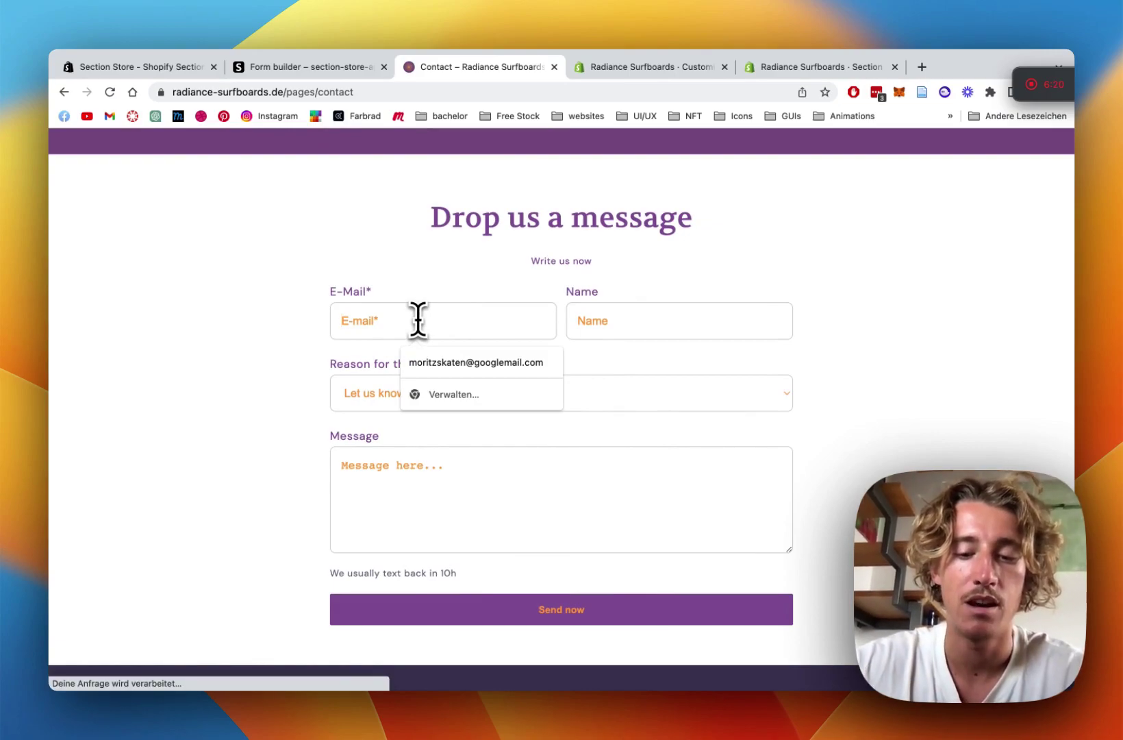
pyautogui.press('Down')
pyautogui.press('Return')
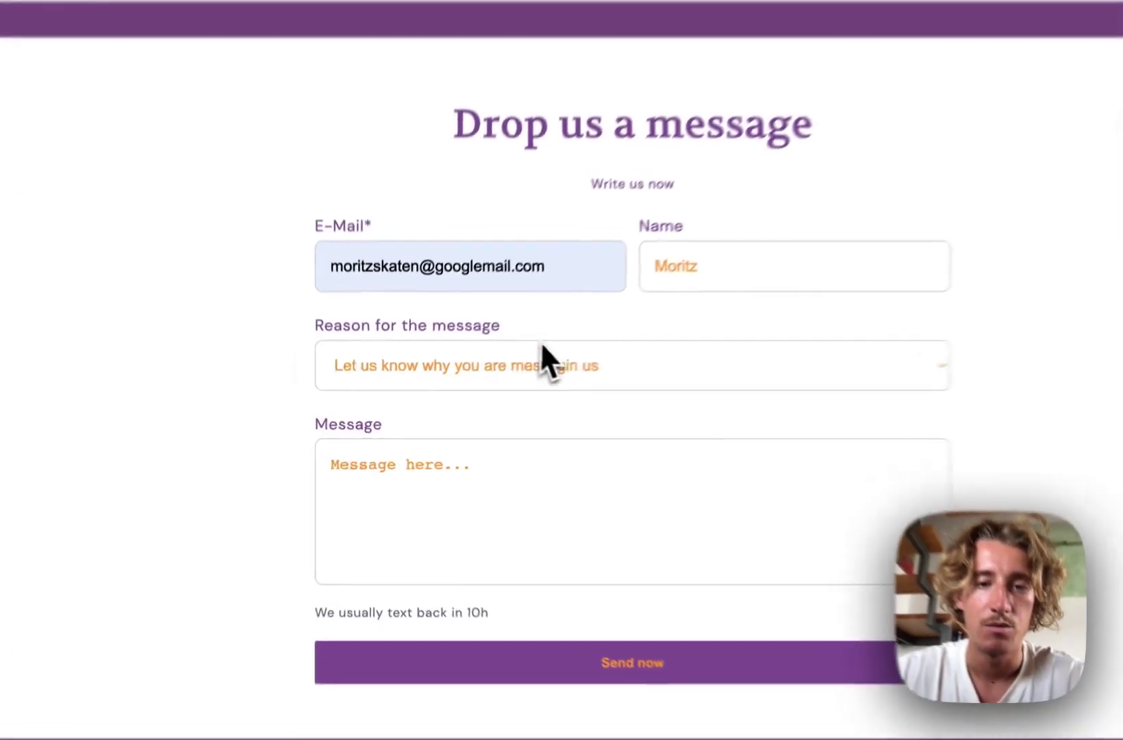
# Choose 'Cost' as the reason and type a test message
pyautogui.click(497, 389)
pyautogui.click(431, 430)
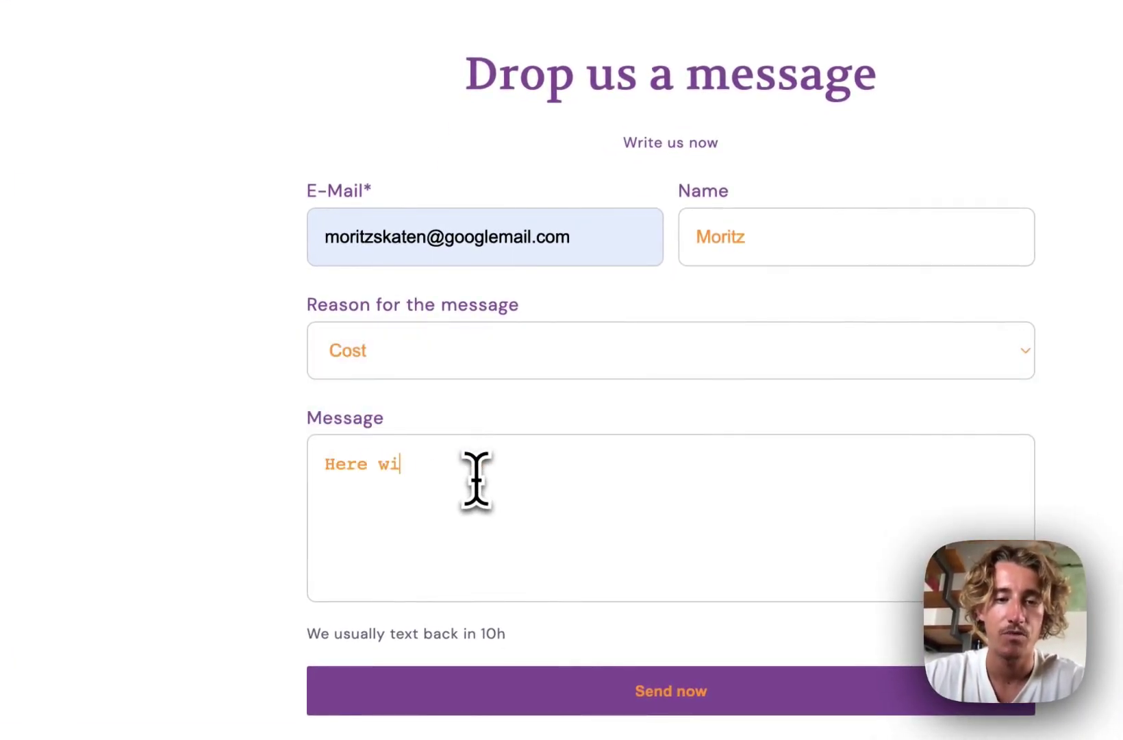
pyautogui.write('ll the message and')
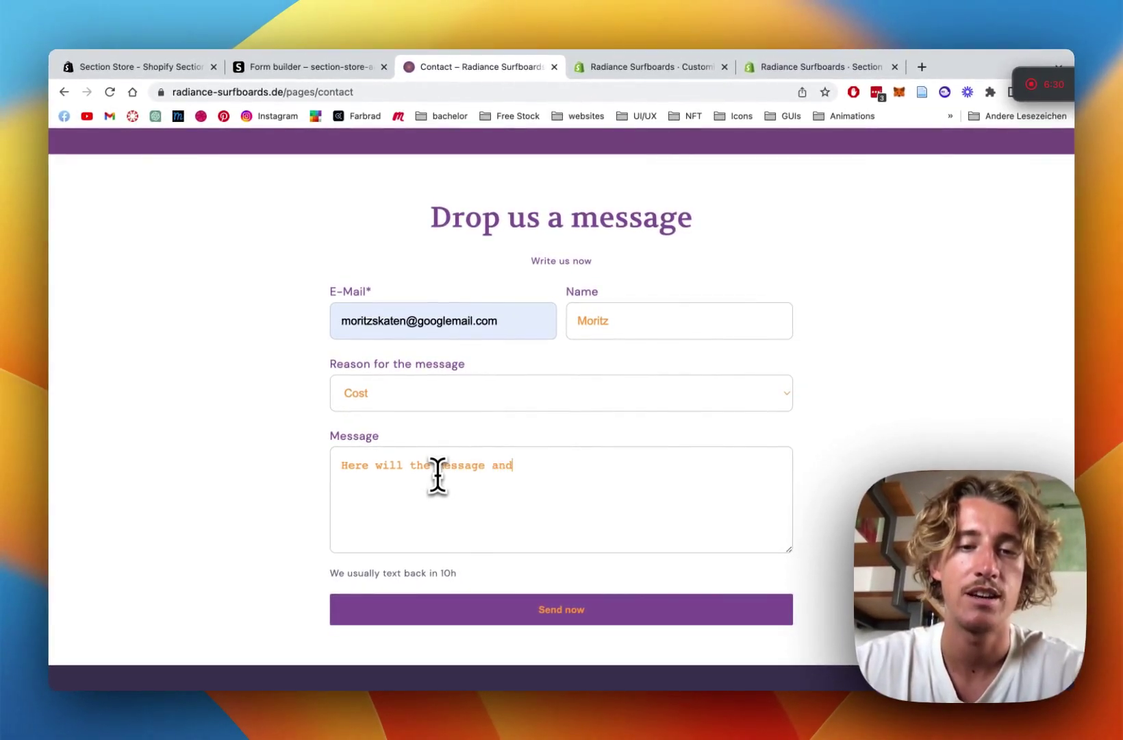